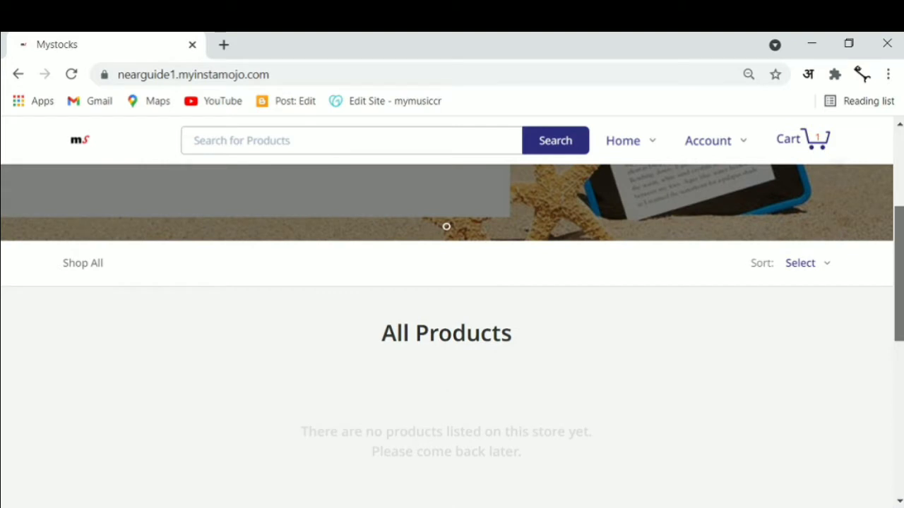
Scroll up the empty storefront page, which lists no products yet.
scroll(452, 318, up, 1)
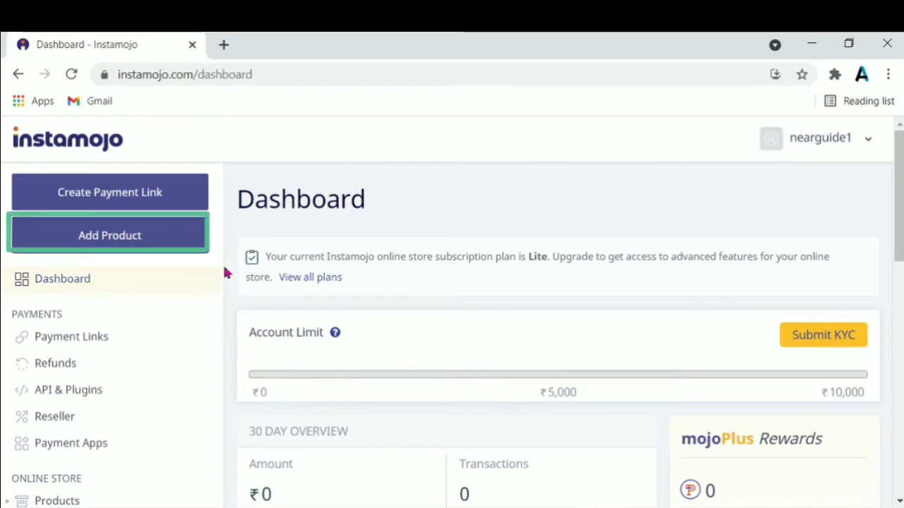
Start a new product and choose Digital File as its type.
click(178, 240)
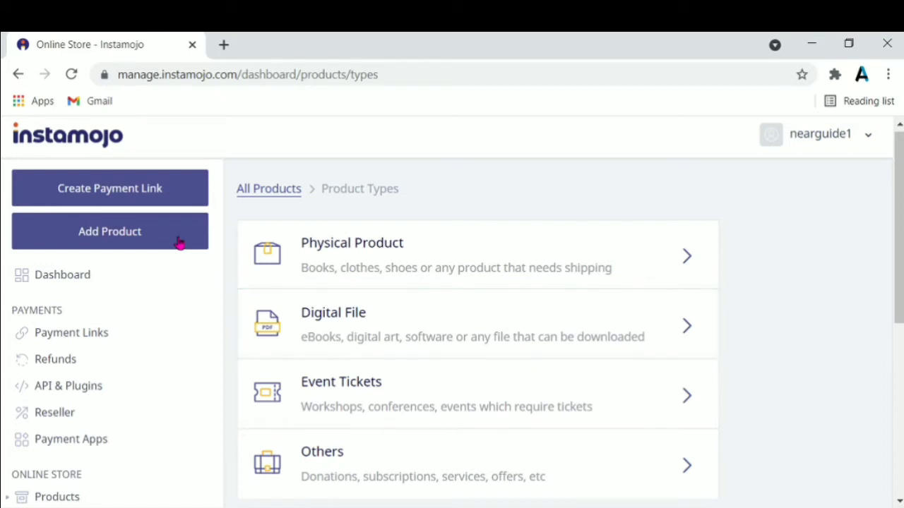
click(414, 340)
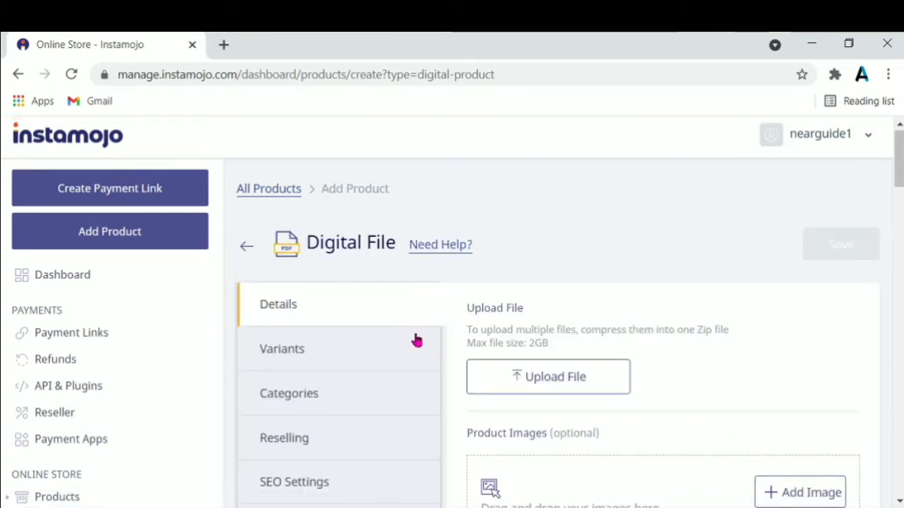
Upload The time travellers wife.pdf as the product's downloadable file.
click(529, 383)
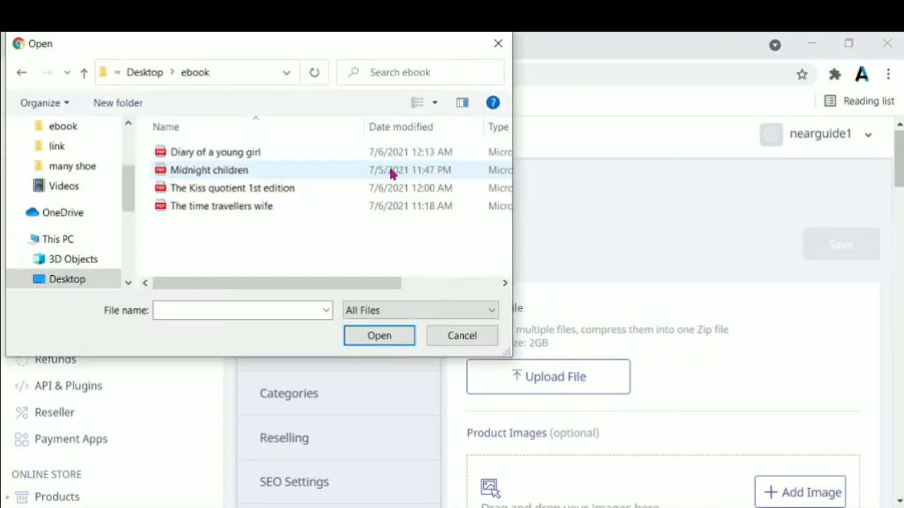
click(319, 208)
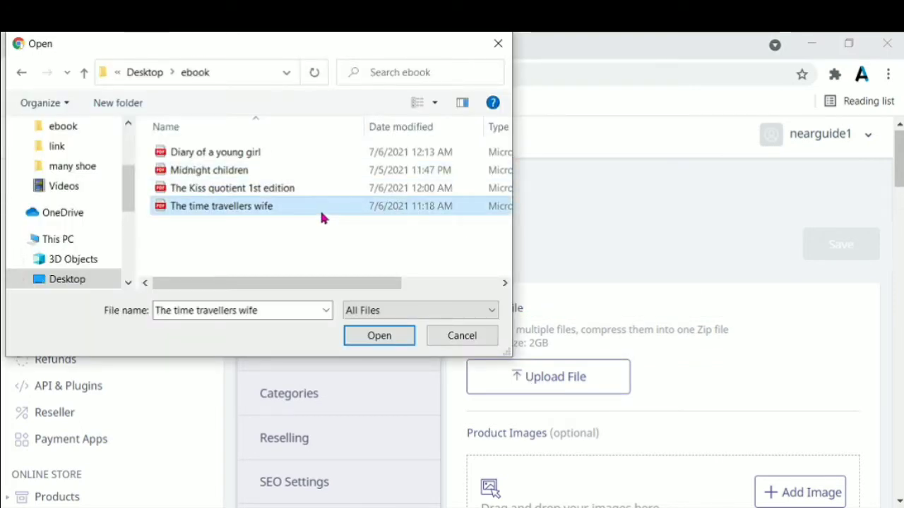
click(391, 337)
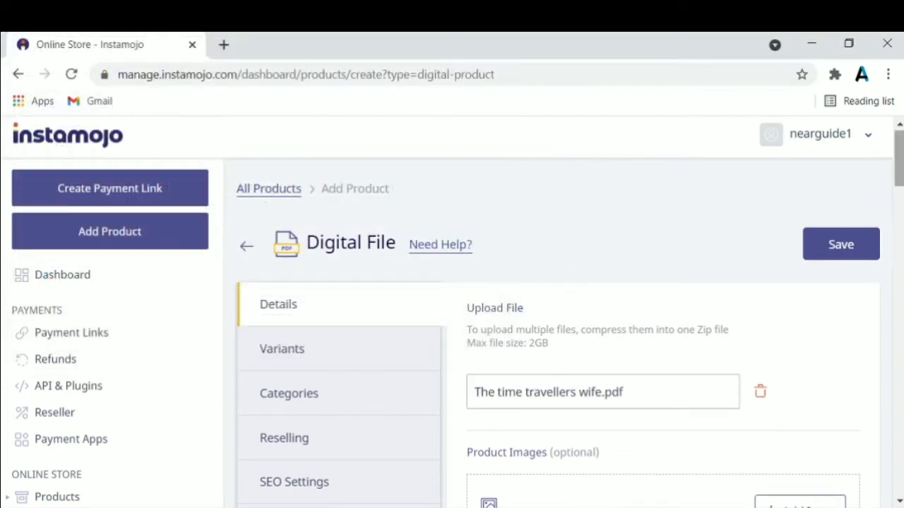
drag(896, 182, 895, 203)
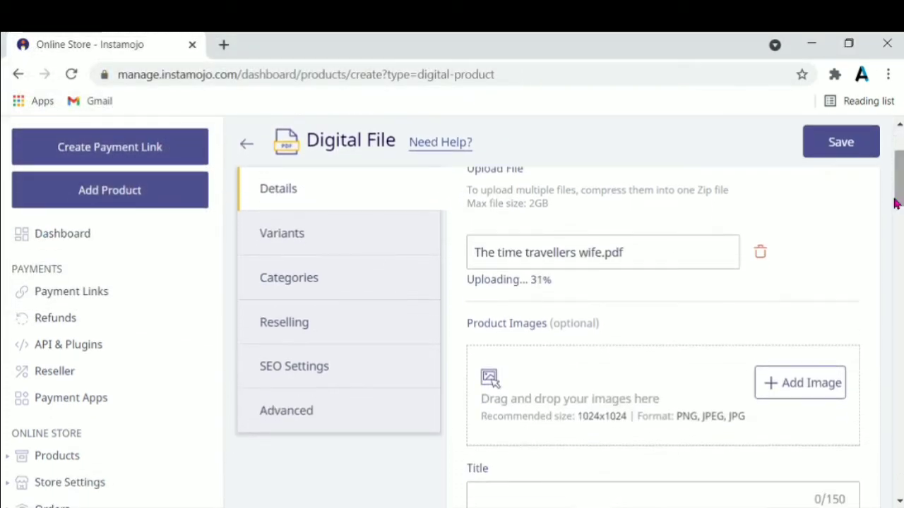
Add time travellers.jpg as the product's cover image.
click(576, 398)
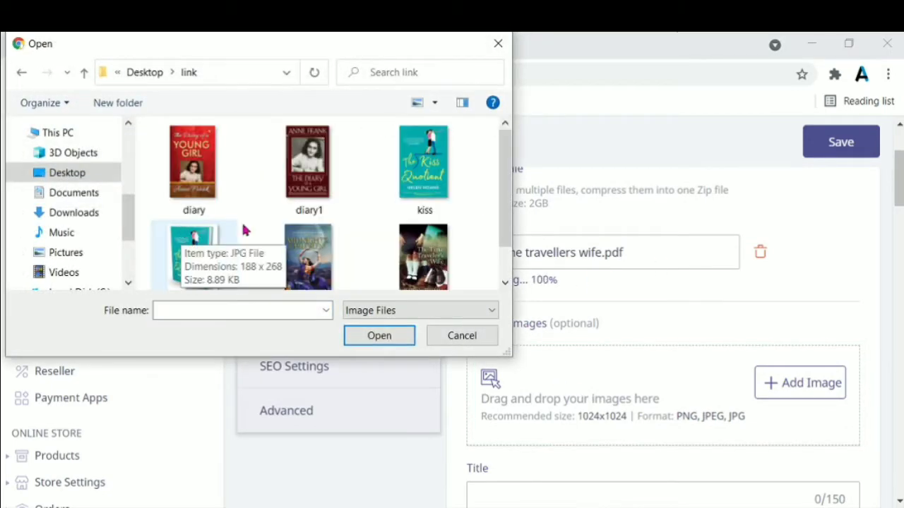
click(417, 239)
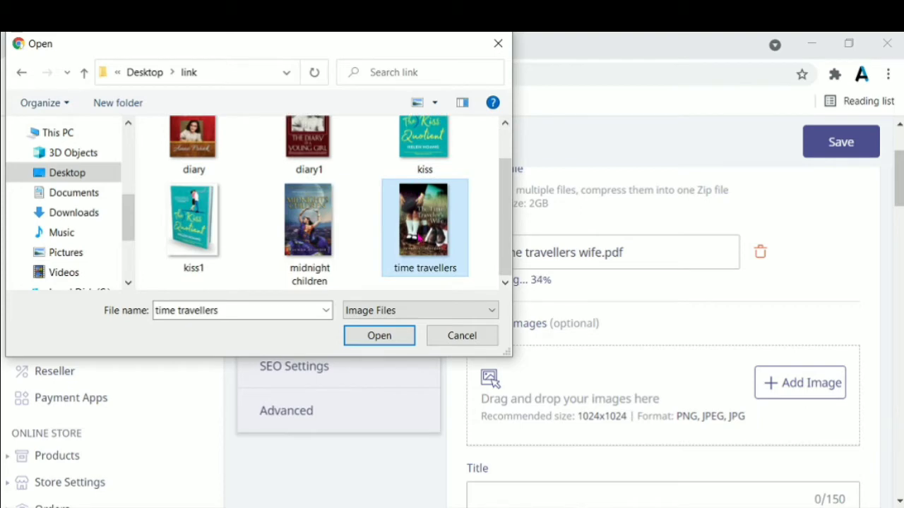
click(384, 342)
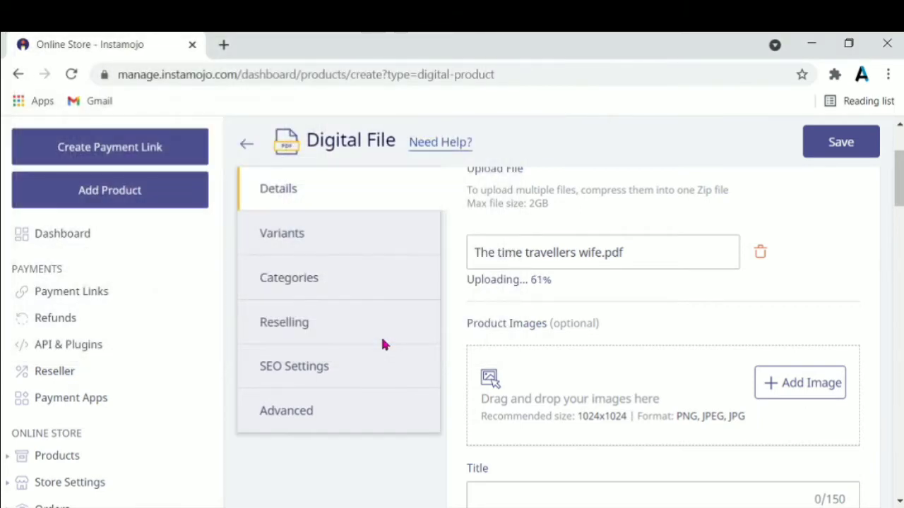
drag(899, 187, 899, 210)
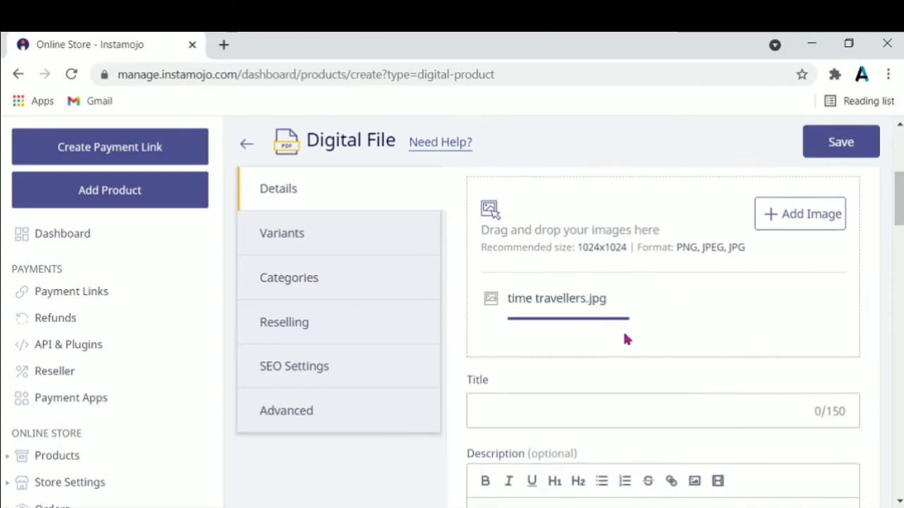
Paste 'The Time travellers wife' as the product title.
click(635, 416)
text(The Time travellers wife)
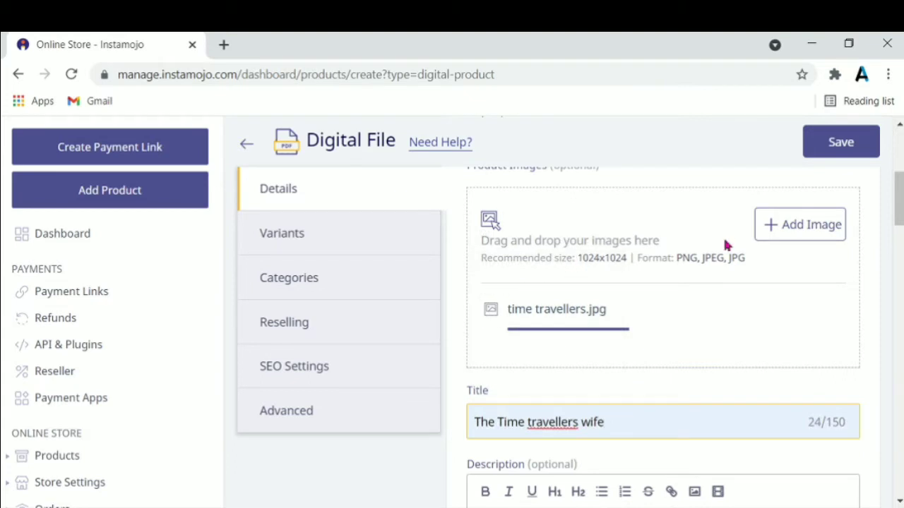
scroll(664, 332, down, 3)
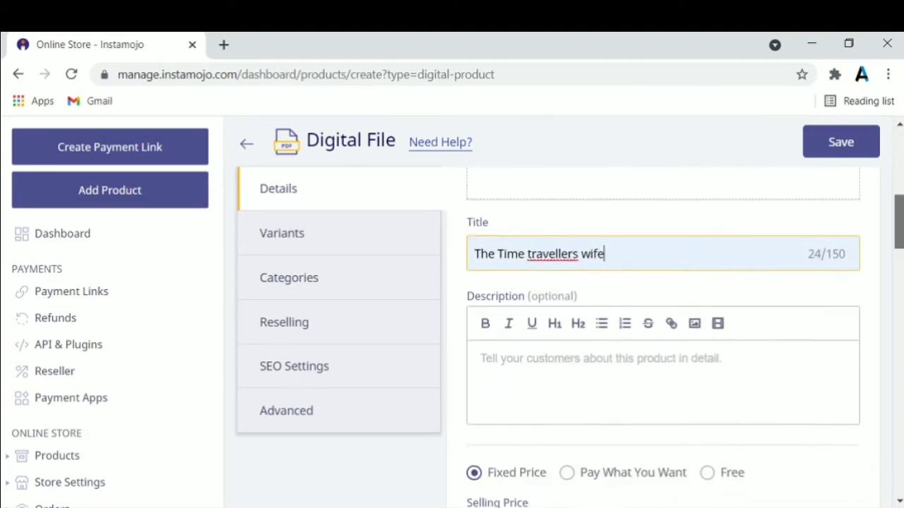
Write the description with the writer, 'PAGE- 32' and 'LANGUAGE- ENGLISH' on separate lines.
click(692, 302)
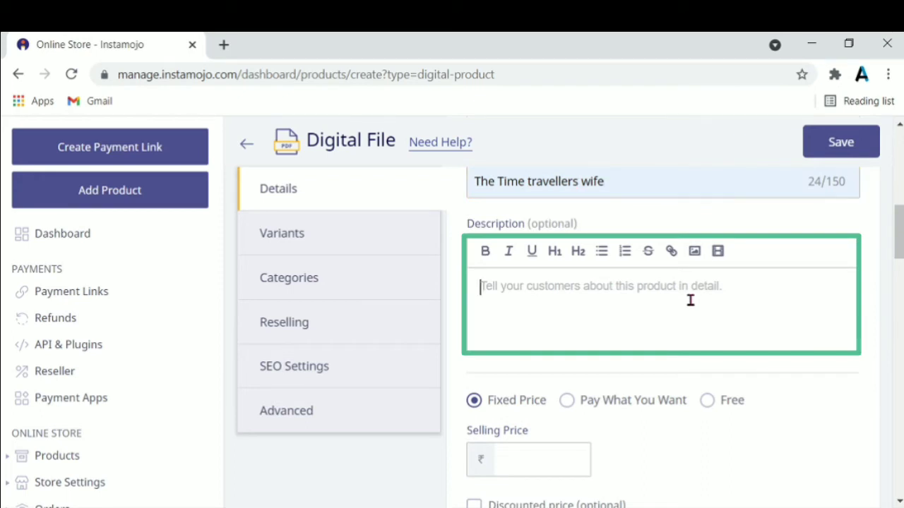
text(WR)
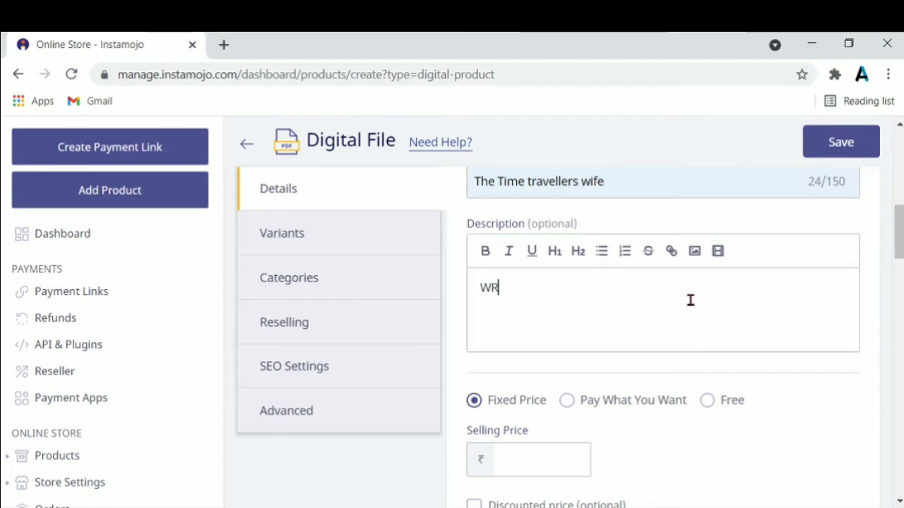
text(ITTER)
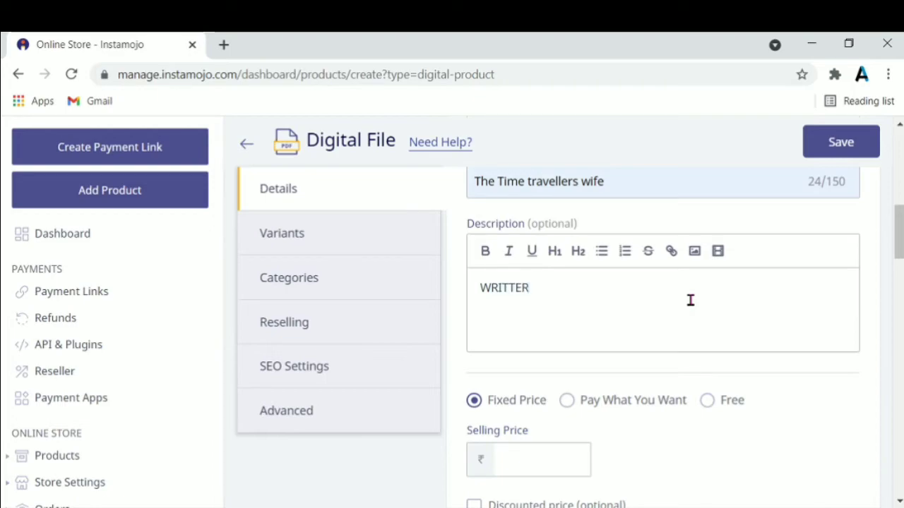
text(-)
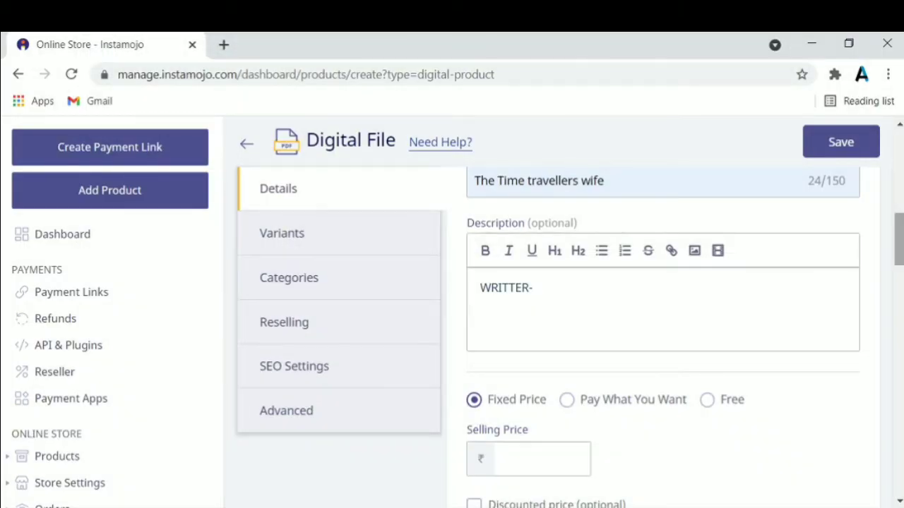
text( ANNE FRANK )
text(PAGE-)
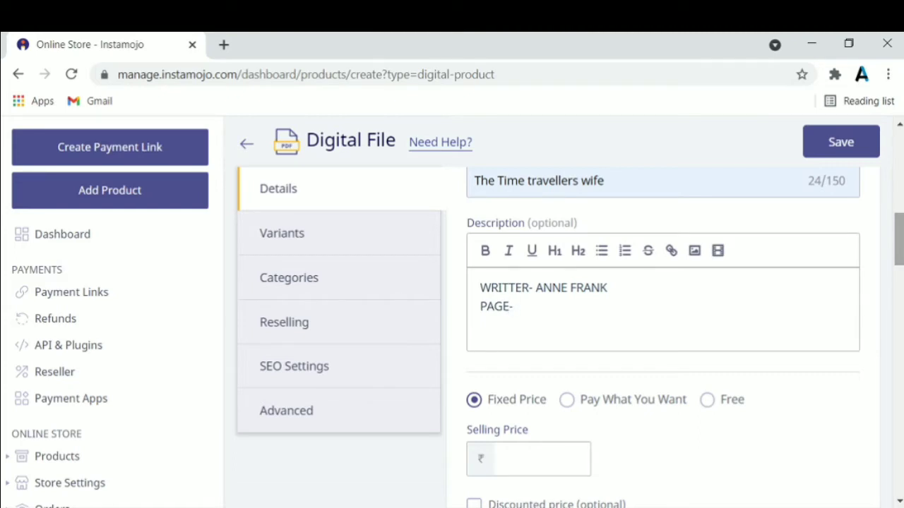
text( 32)
key(Return)
text(LAM)
key(BackSpace)
text(NGUAGE- ENGLISH)
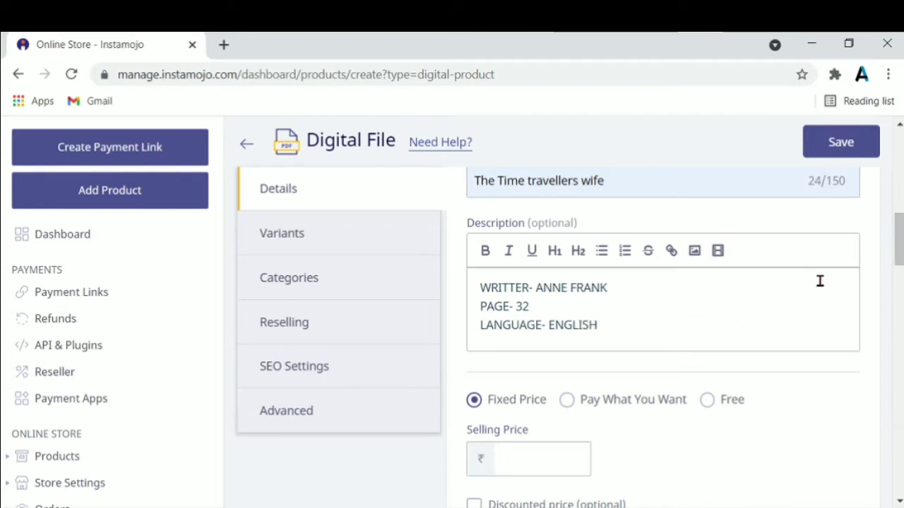
scroll(899, 254, down, 3)
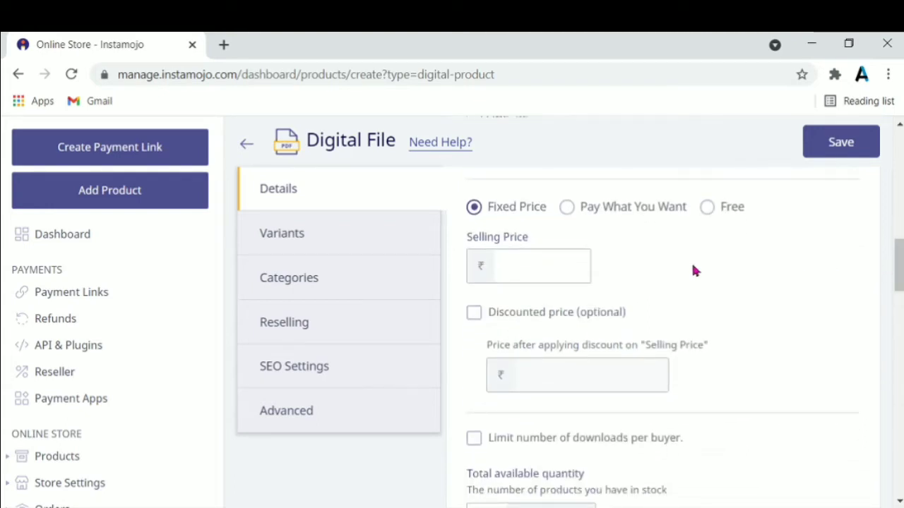
Set a fixed price of ₹400 with a discounted price of ₹300 (25% off).
click(569, 207)
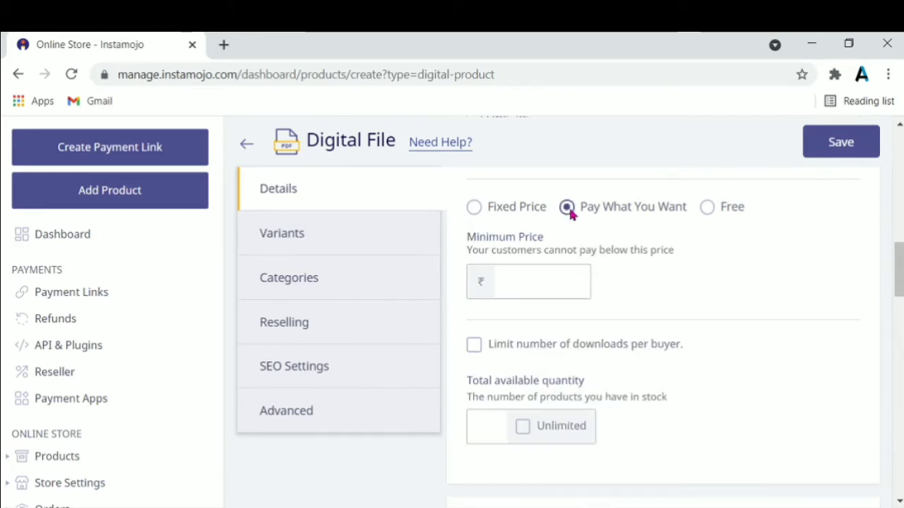
click(708, 207)
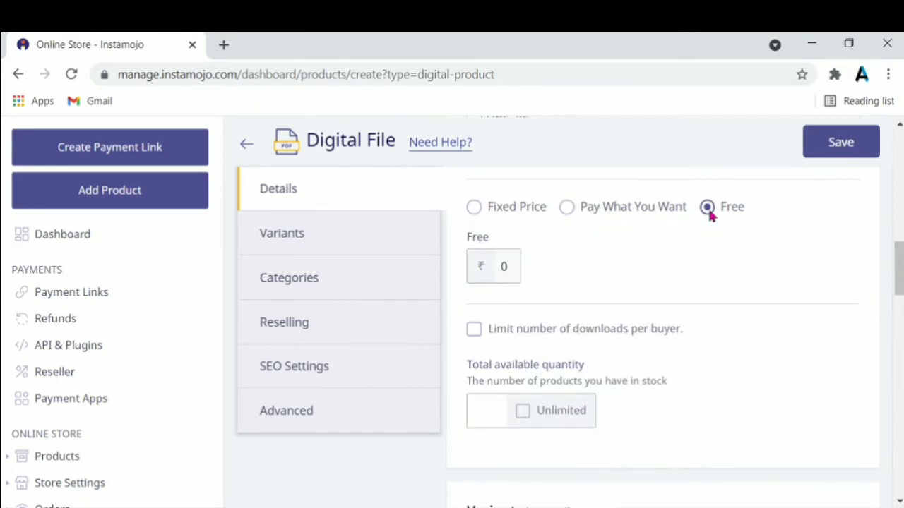
click(484, 212)
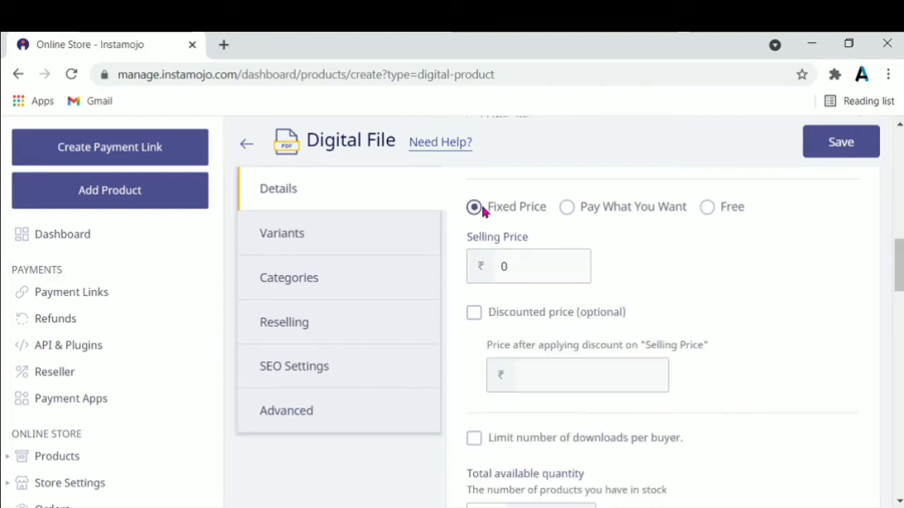
click(538, 267)
key(BackSpace)
text(4)
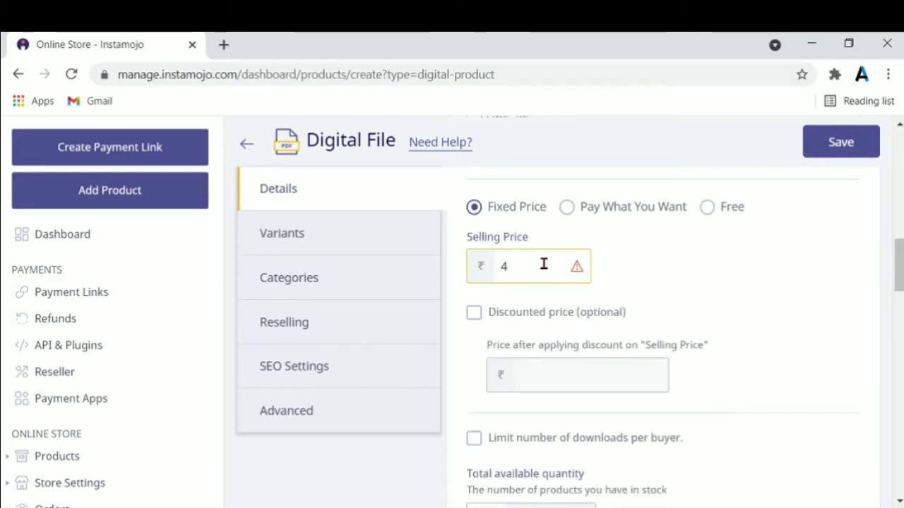
text(00)
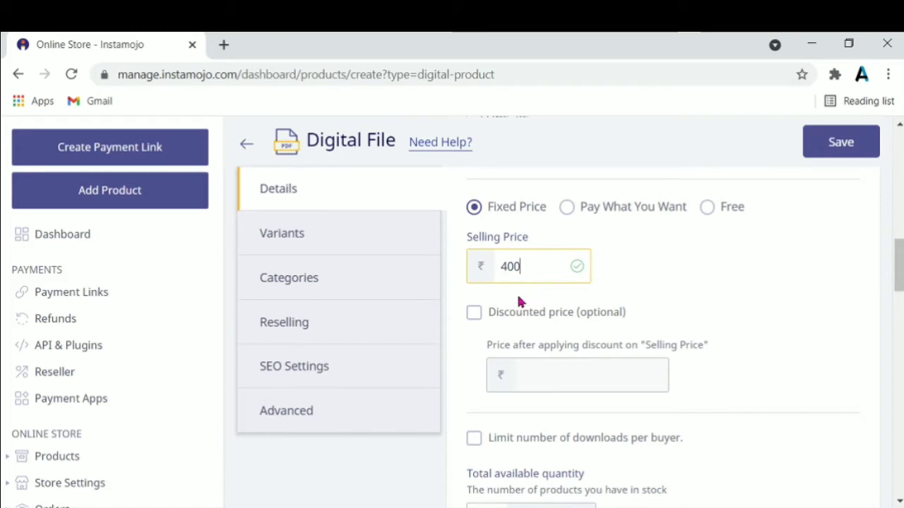
click(478, 317)
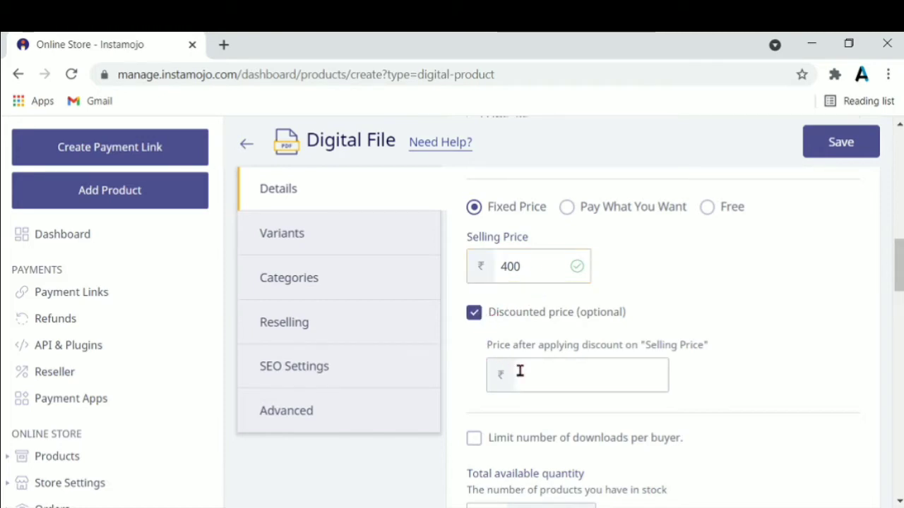
click(547, 375)
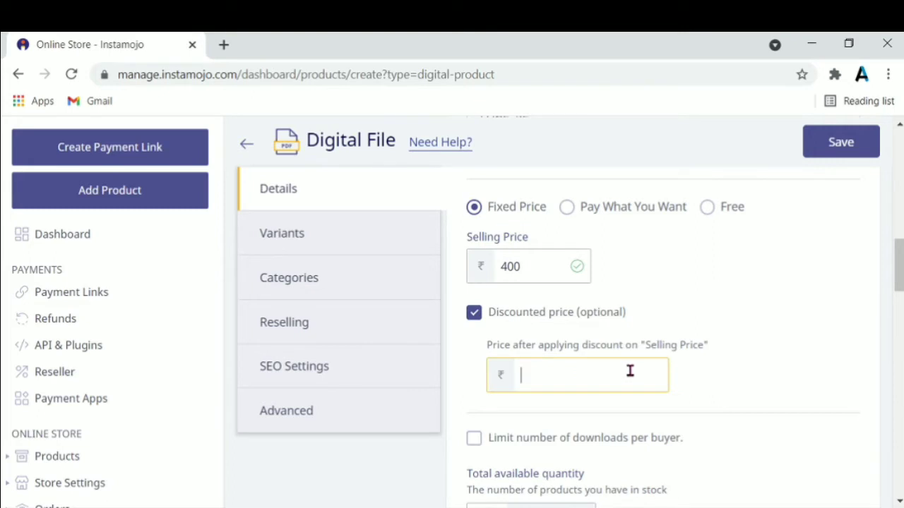
text(300)
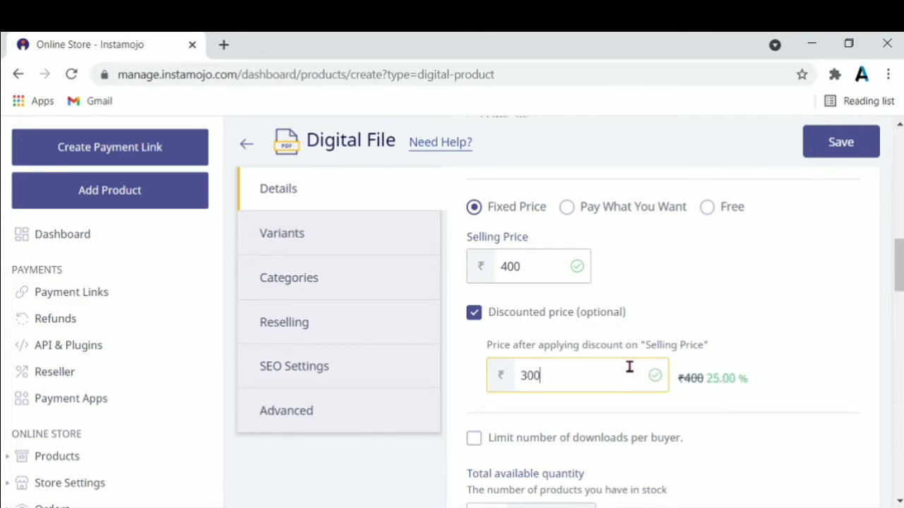
scroll(835, 265, down, 3)
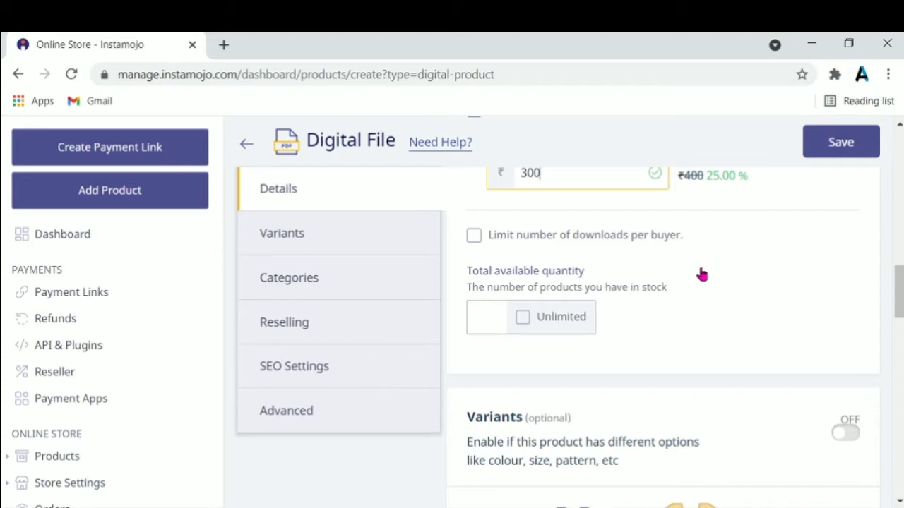
Limit each buyer to 2 downloads and make total quantity Unlimited.
click(474, 236)
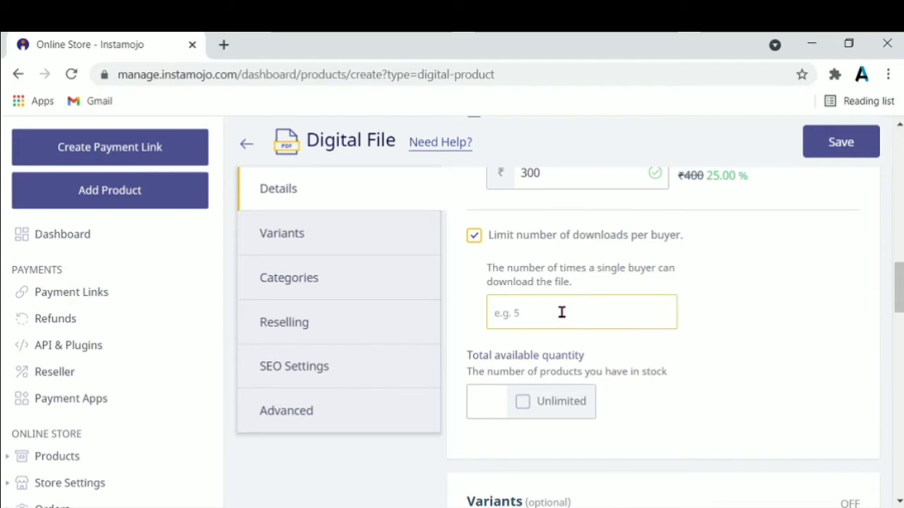
text(2)
click(524, 403)
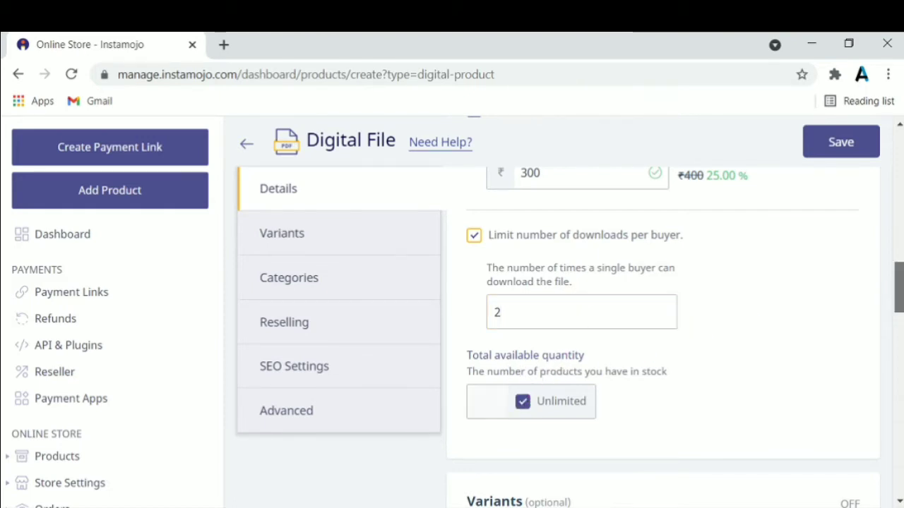
scroll(663, 318, down, 3)
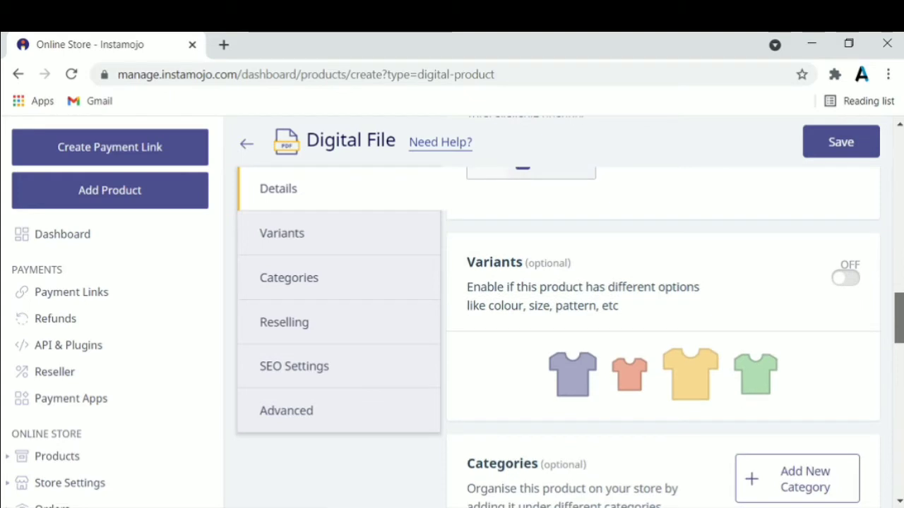
Create an 'E-book' category and assign the product to it.
scroll(662, 318, down, 3)
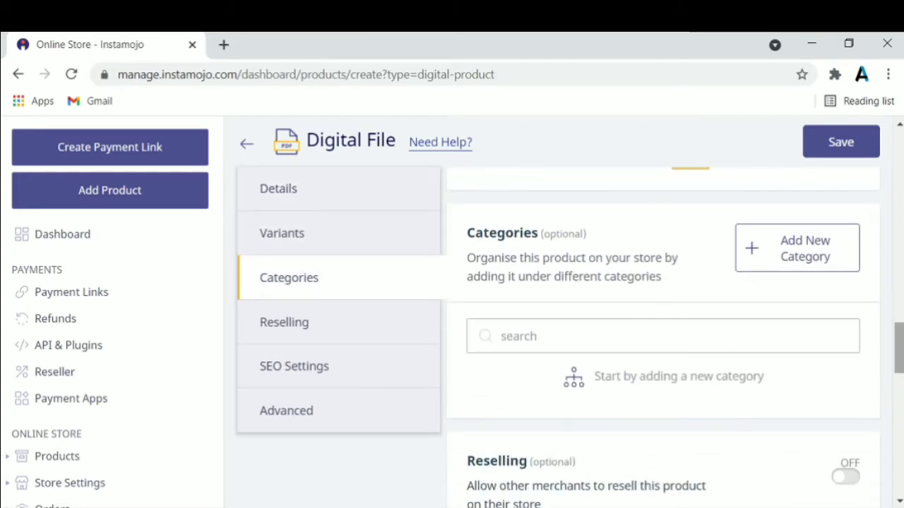
click(826, 260)
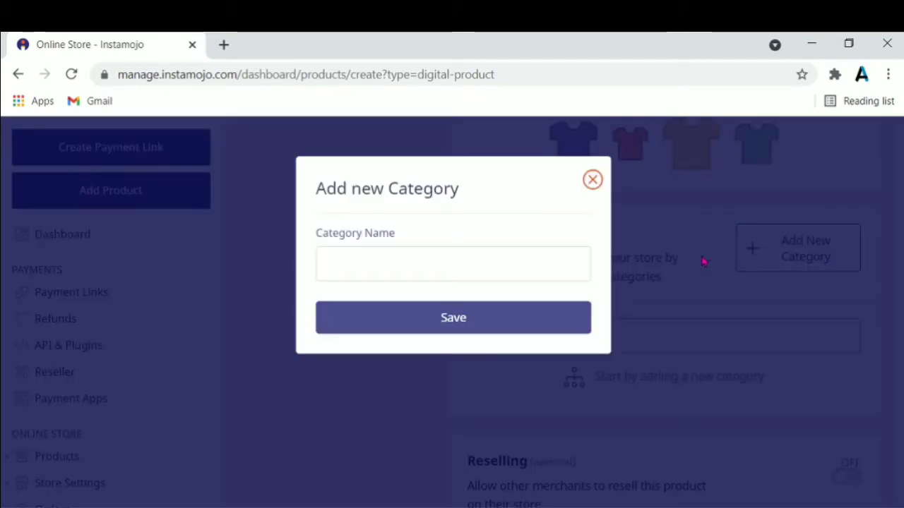
click(567, 279)
text(E-book)
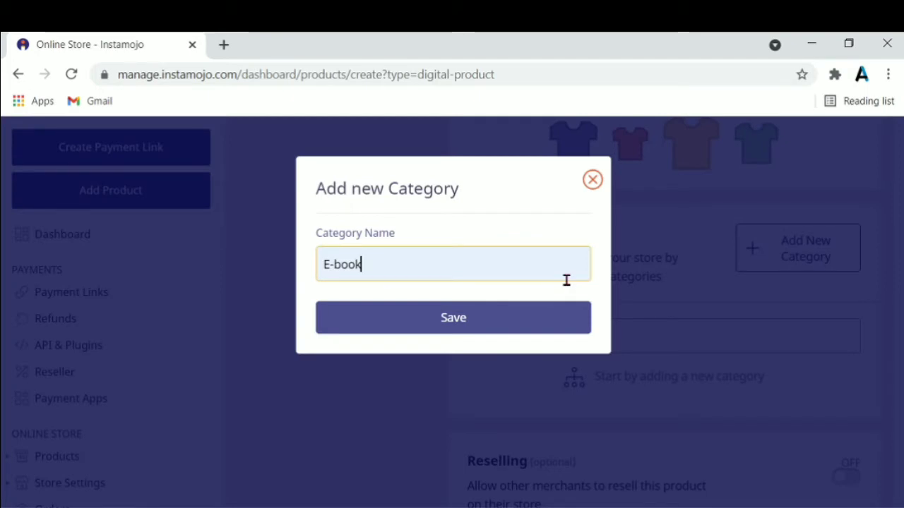
click(578, 318)
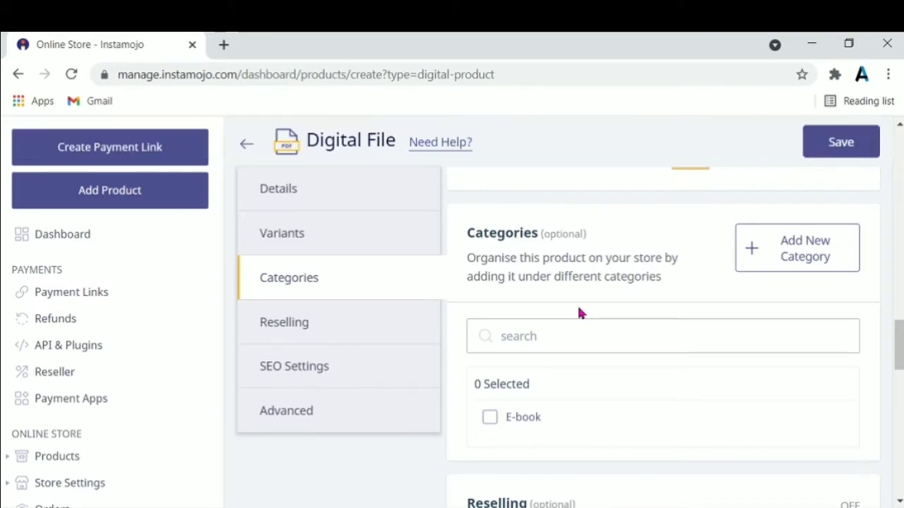
click(483, 420)
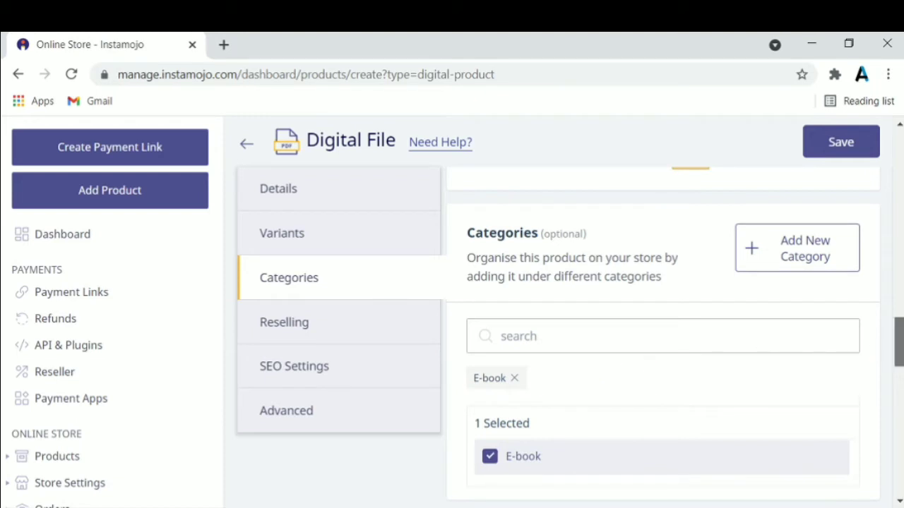
scroll(875, 344, down, 5)
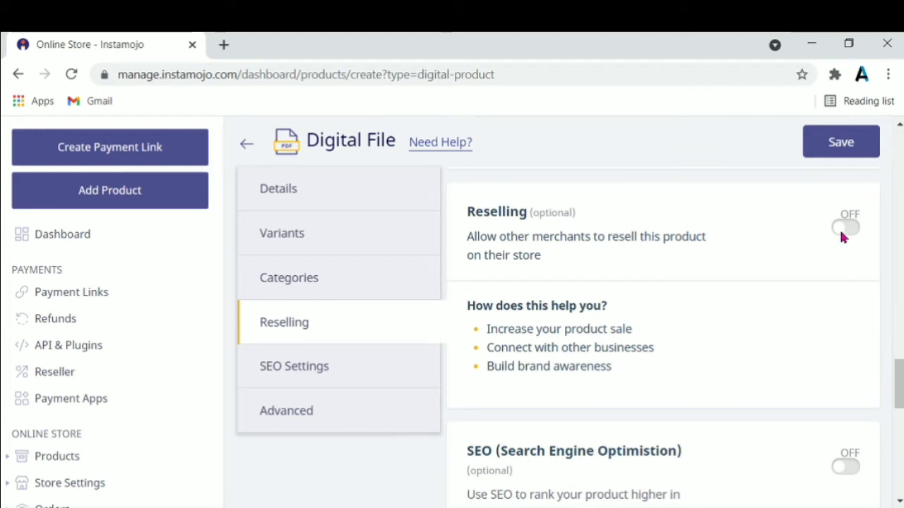
Enable reselling at 8% commission under Books and Magazines, and tag the product 'ebook'.
click(841, 238)
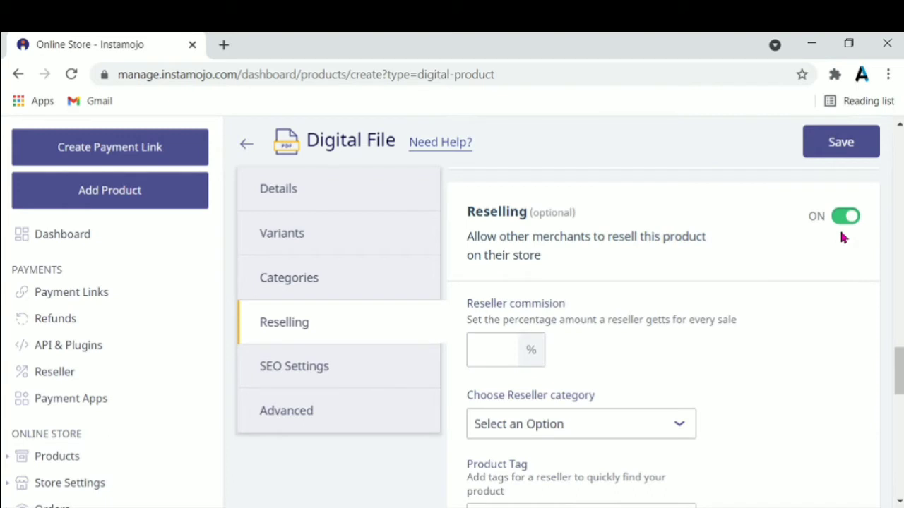
click(491, 354)
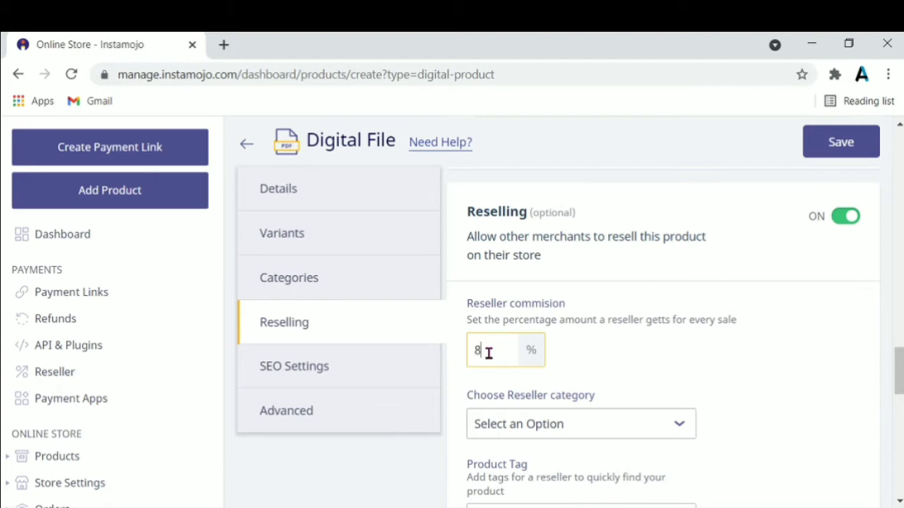
click(652, 423)
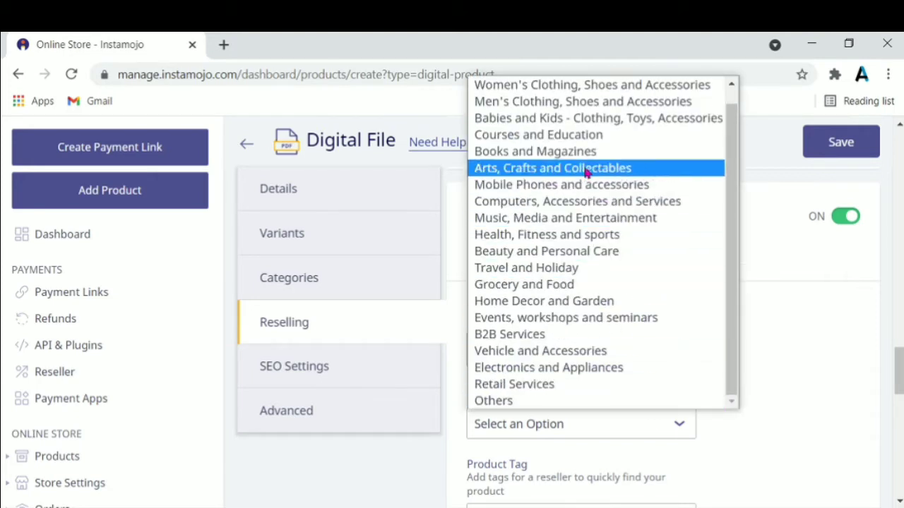
click(583, 154)
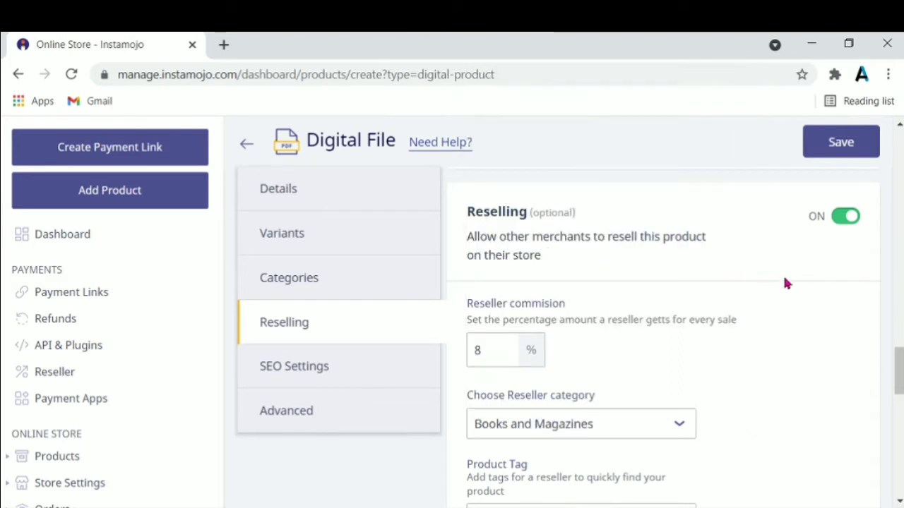
drag(897, 356, 897, 385)
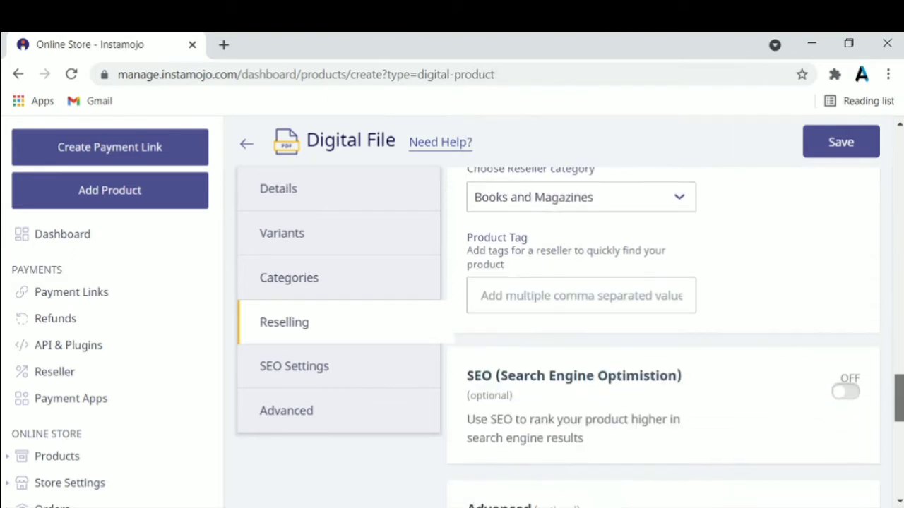
click(675, 296)
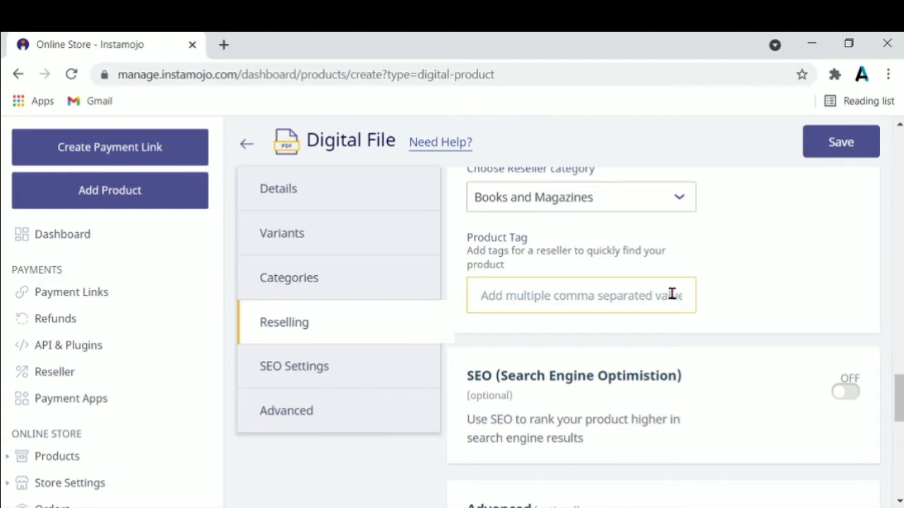
text(ebook)
key(Return)
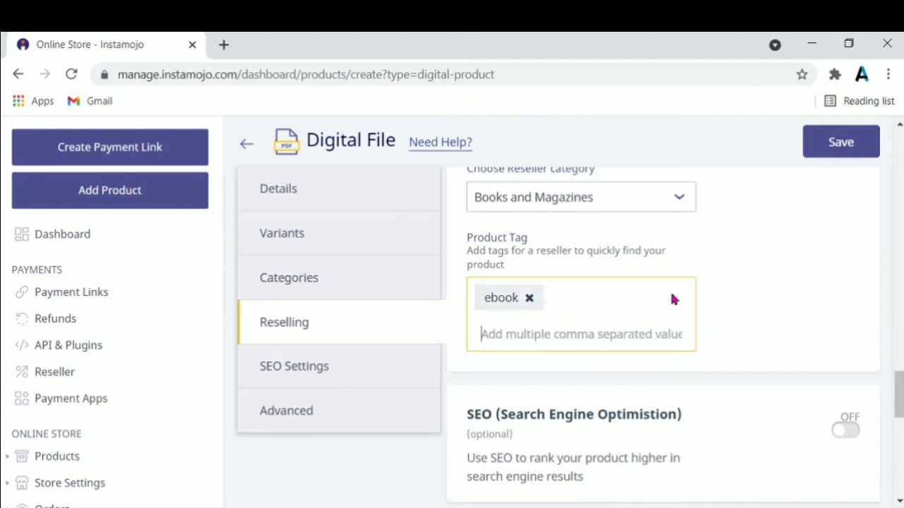
Enter 'Thanks' as the buyer thank-you note in the Advanced section.
scroll(899, 395, down, 2)
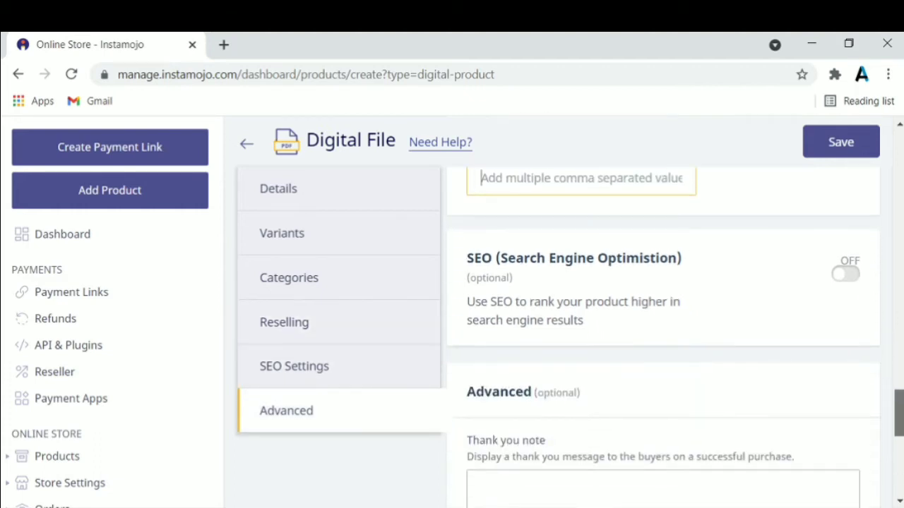
scroll(899, 410, down, 2)
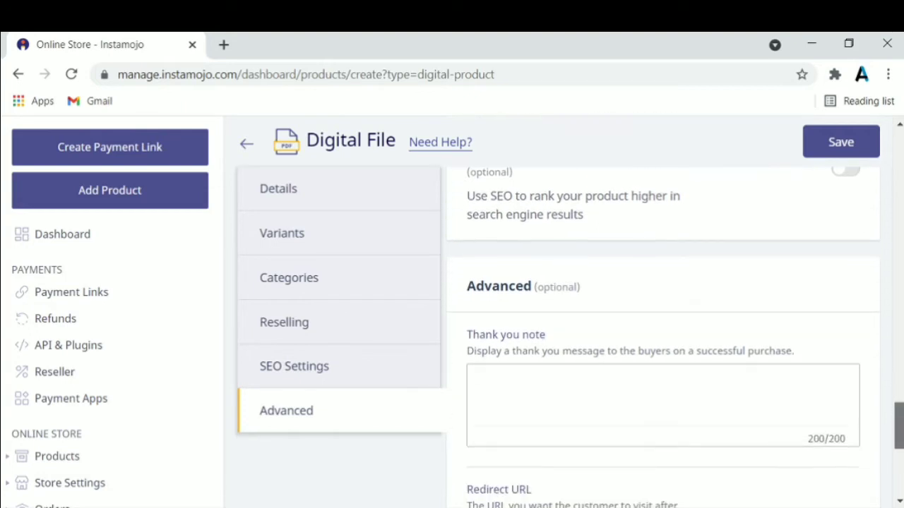
click(842, 401)
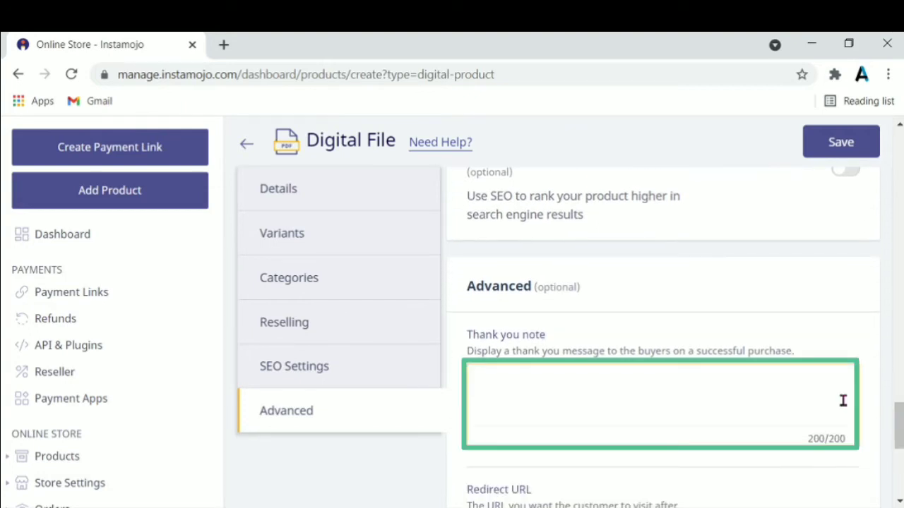
text(Thanks)
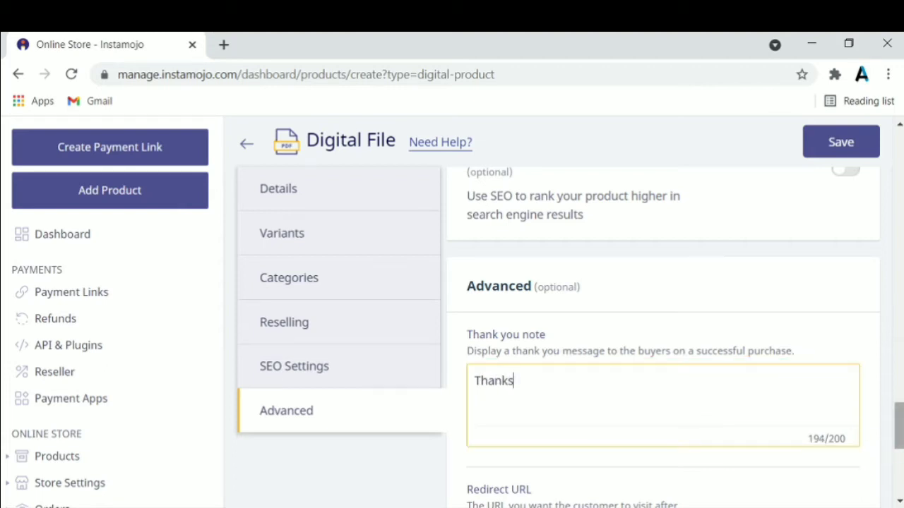
Save the finished The Time travellers wife digital product.
scroll(663, 318, down, 4)
scroll(663, 318, up, 5)
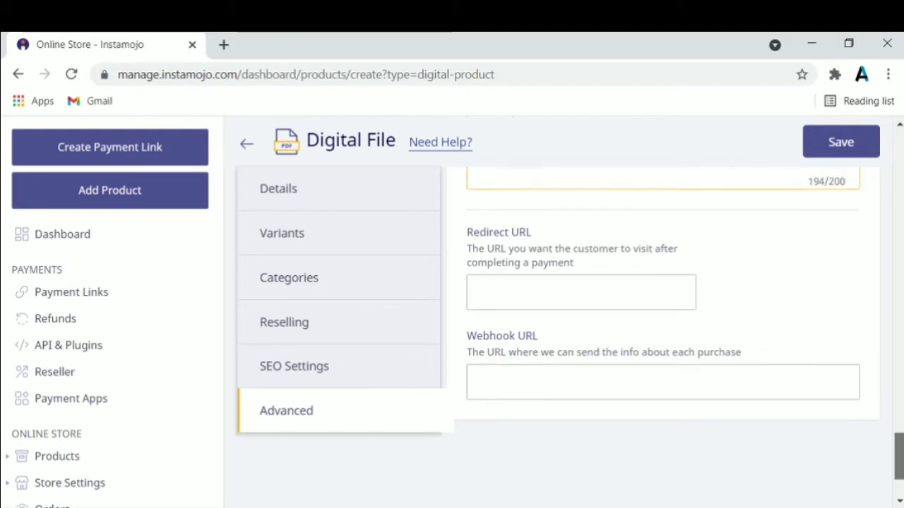
scroll(662, 318, up, 10)
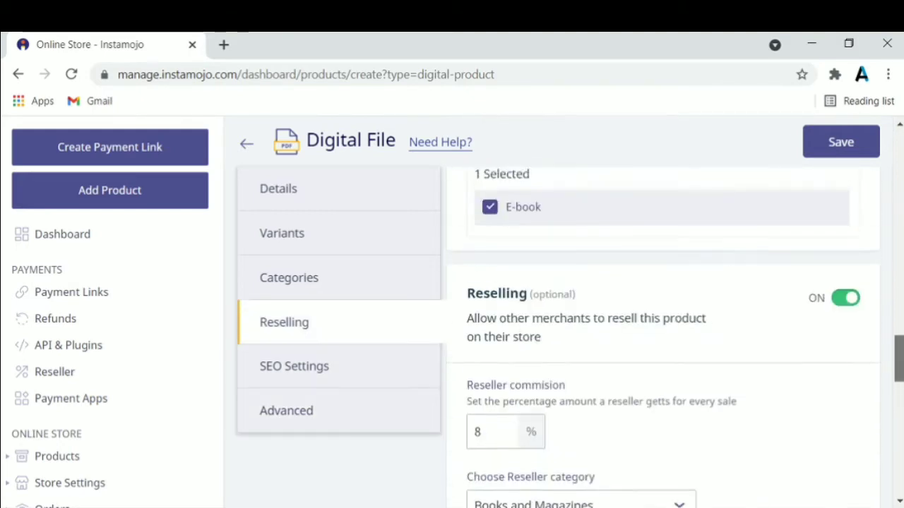
scroll(662, 318, up, 9)
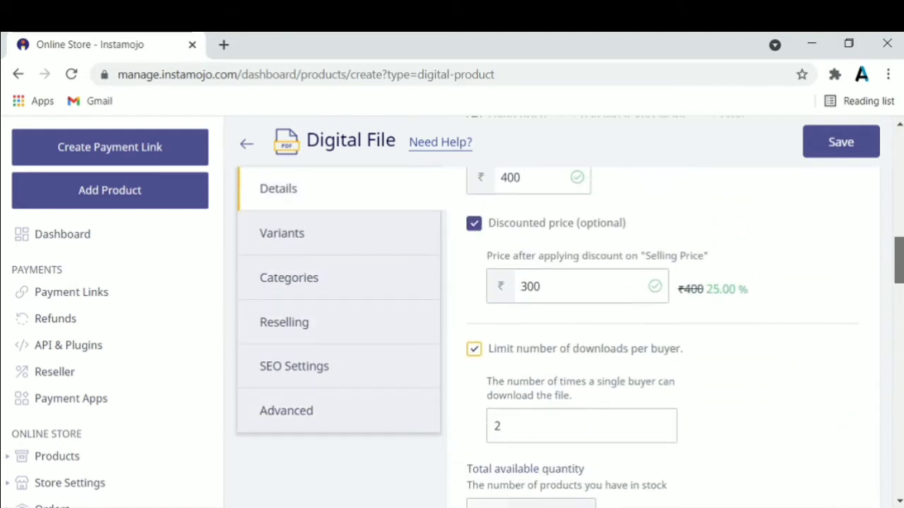
scroll(663, 318, up, 6)
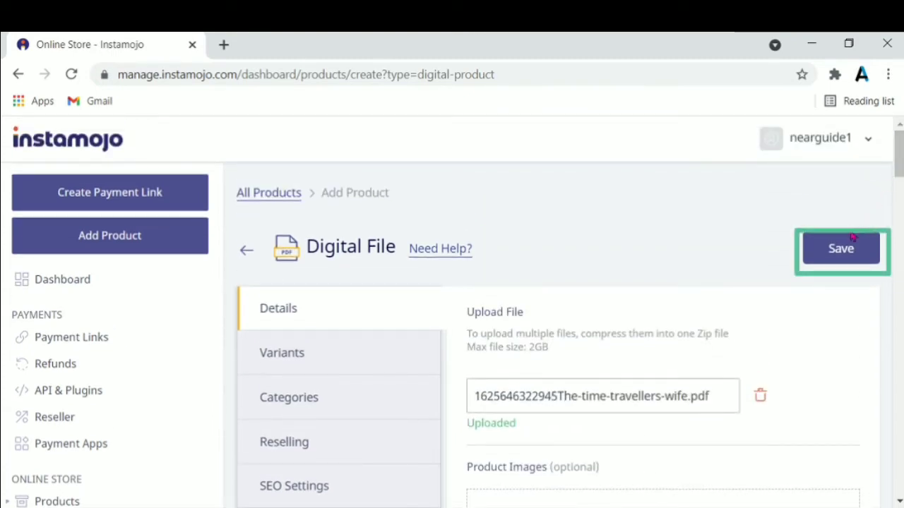
click(840, 255)
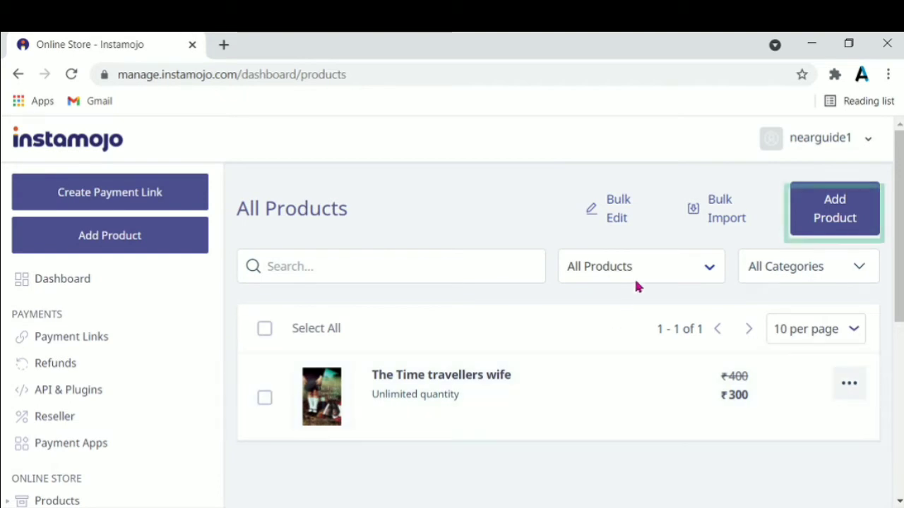
Begin another product from All Products, choosing the Digital File type.
click(833, 216)
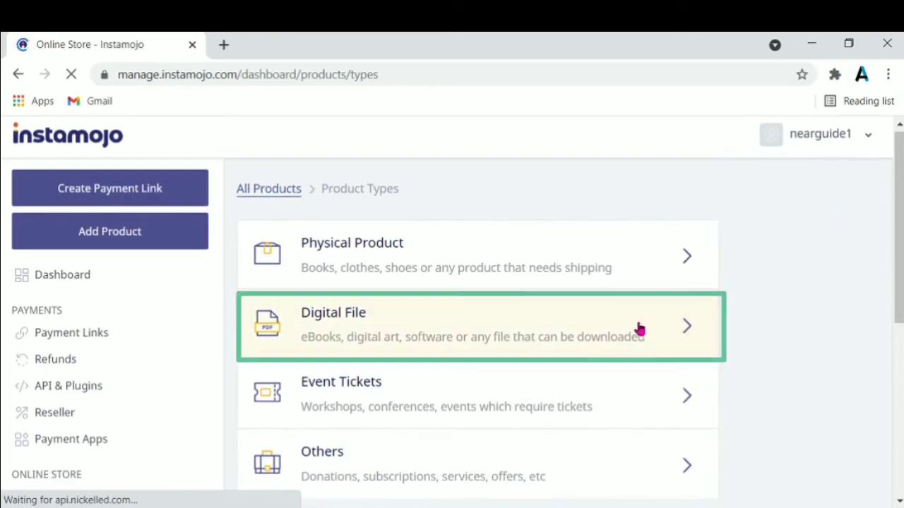
click(633, 330)
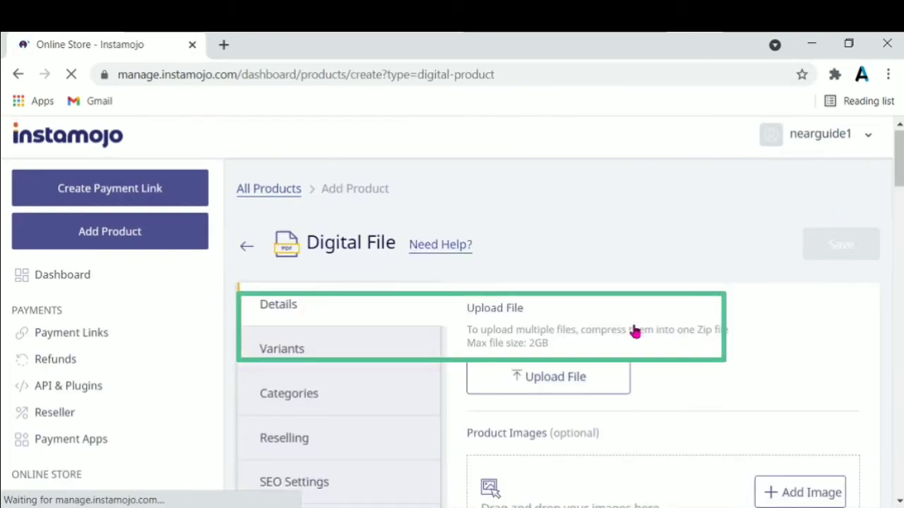
Upload the Midnight children PDF as the product's file.
click(597, 380)
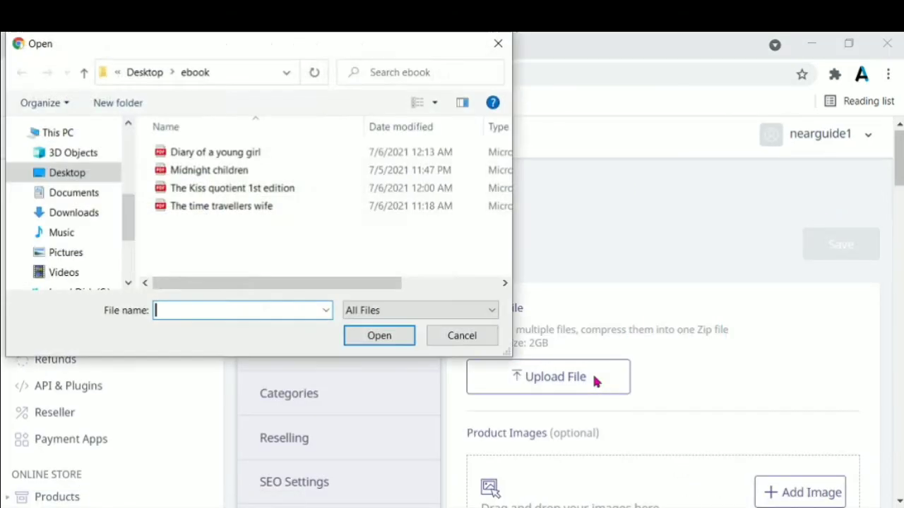
click(317, 176)
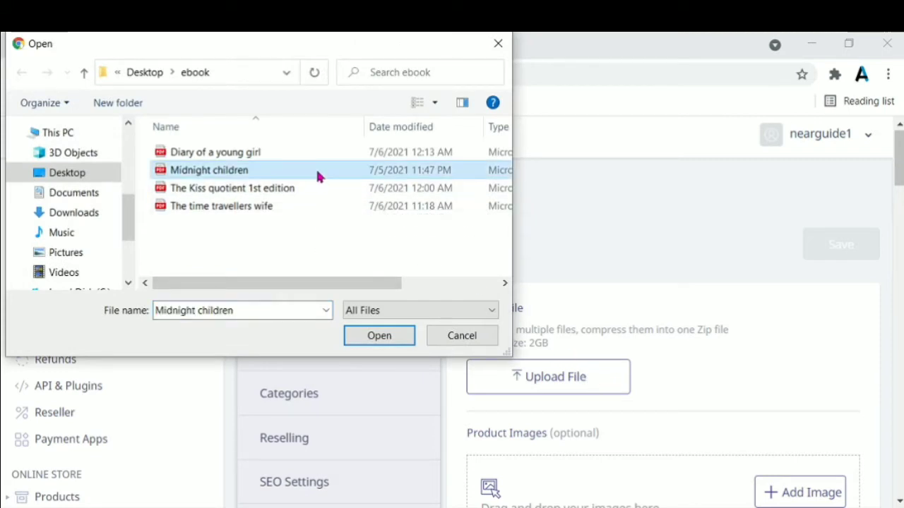
click(380, 339)
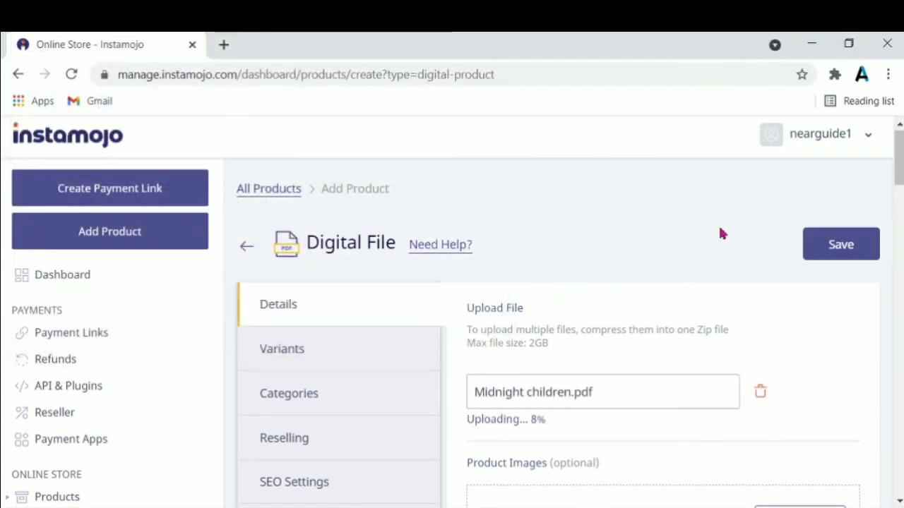
Add the midnight children cover picture as the product image.
scroll(772, 277, down, 3)
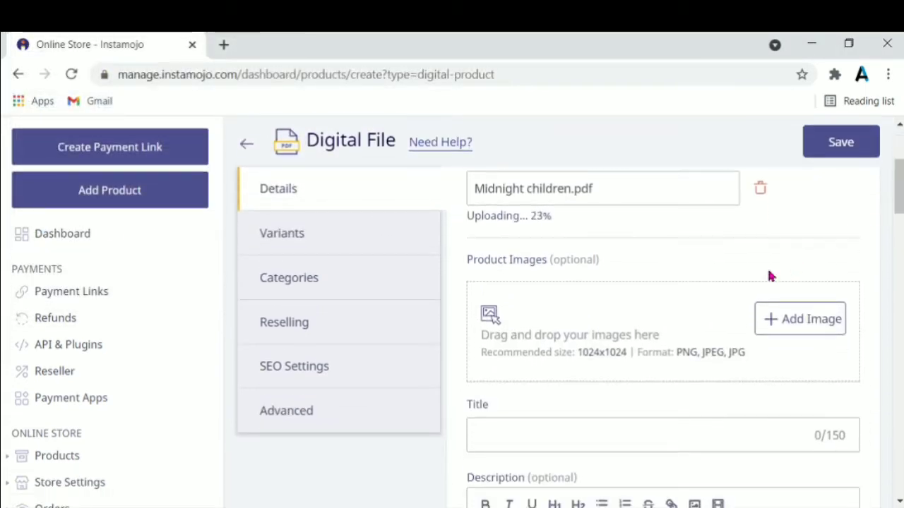
click(642, 337)
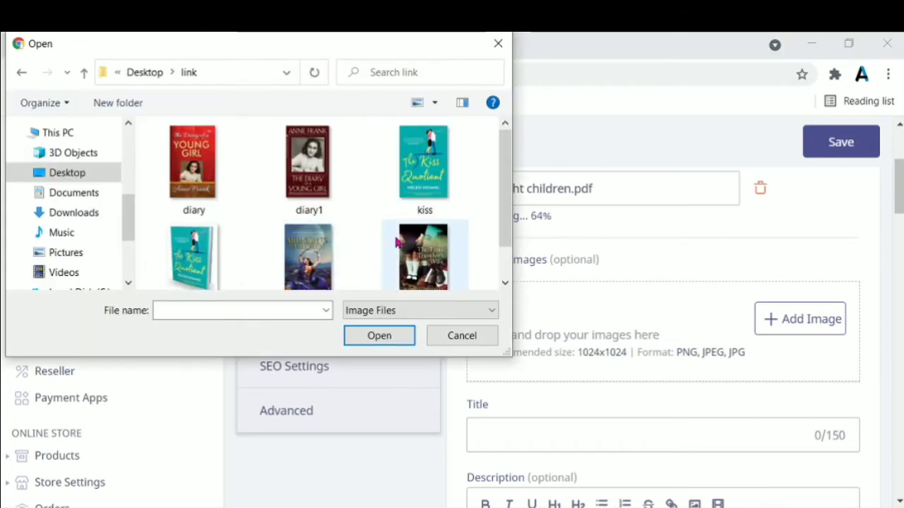
click(319, 279)
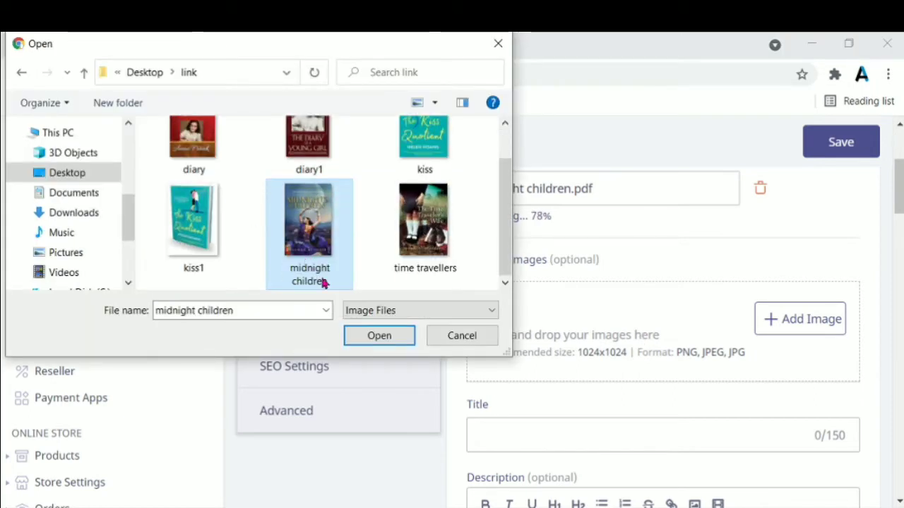
click(370, 335)
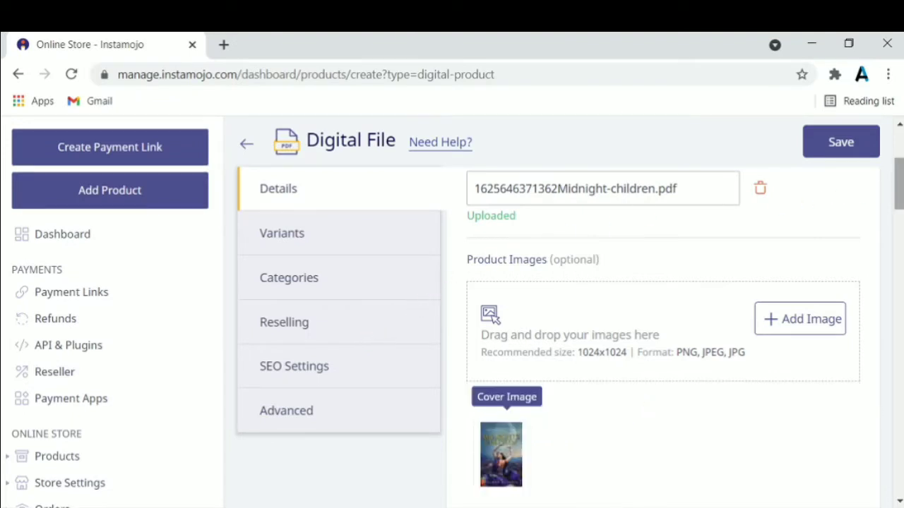
Title the product 'Midnight Children'.
drag(895, 203, 893, 241)
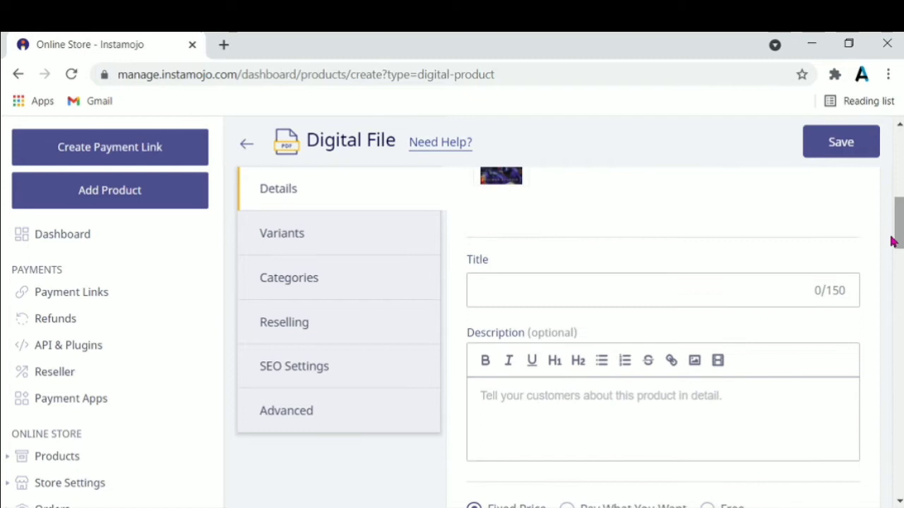
click(739, 287)
text(Midnight Children)
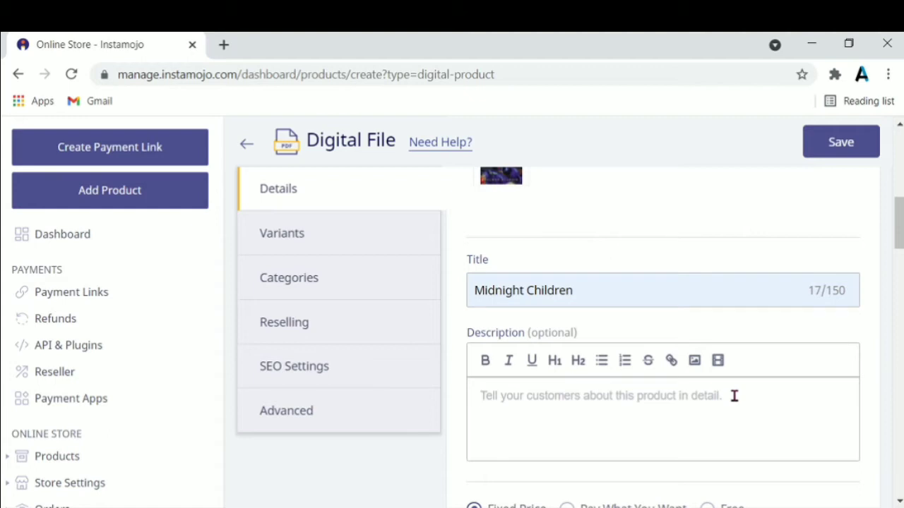
Write the description: the writer line, PAGE- 237 and LANGUAGE- ENGLISH, each on its own line.
click(735, 396)
text(WR)
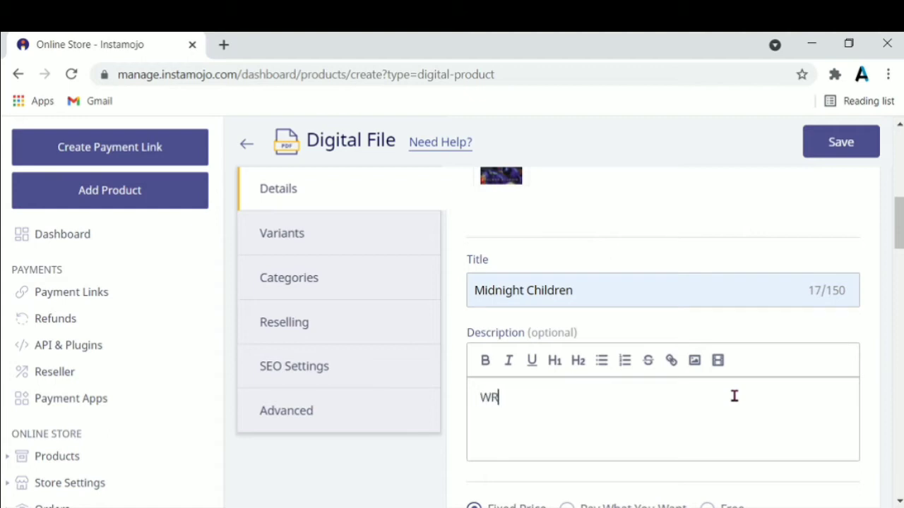
text(ITTER- SALMAN RUSHDIE)
key(Return)
text(PAGE- 237)
key(Return)
text(LANGUAGE- ENGLISH)
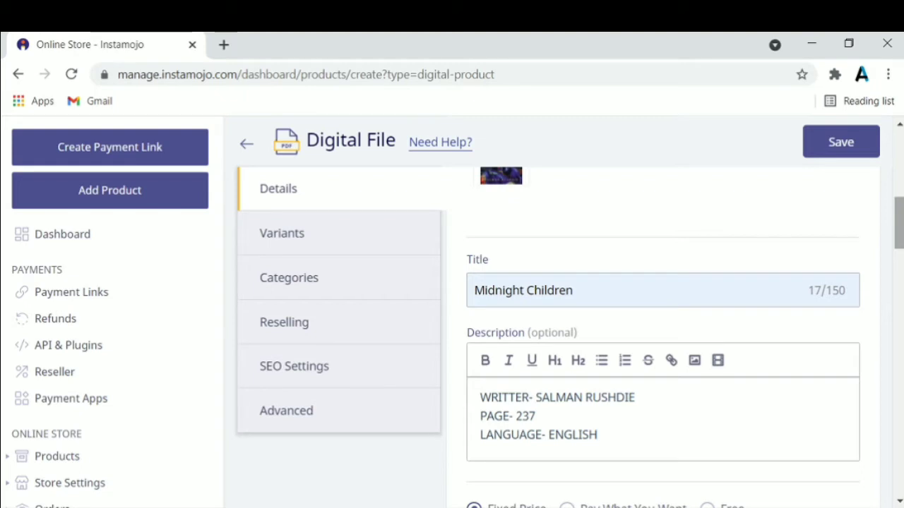
scroll(752, 295, down, 4)
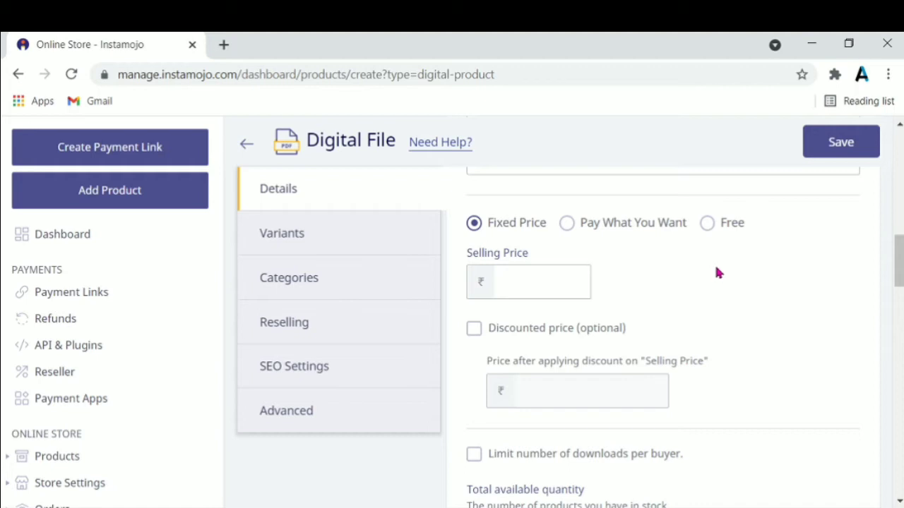
Make Midnight Children free and limit downloads to 2 per buyer.
click(705, 226)
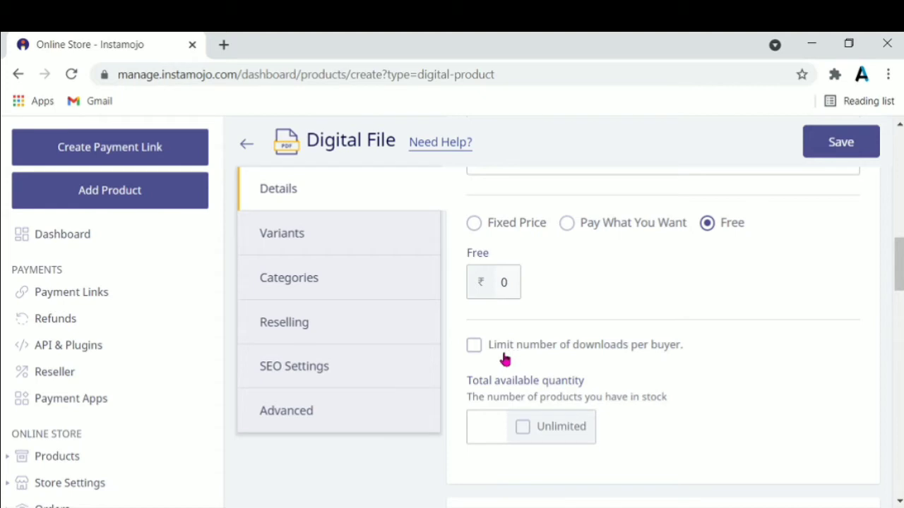
click(476, 347)
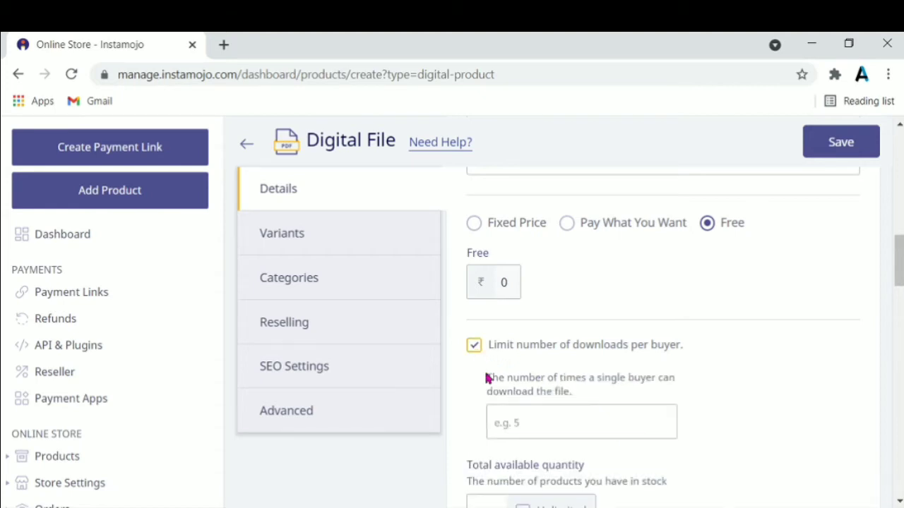
click(529, 423)
text(2)
Set the total available quantity to Unlimited.
scroll(898, 269, down, 2)
scroll(883, 300, down, 1)
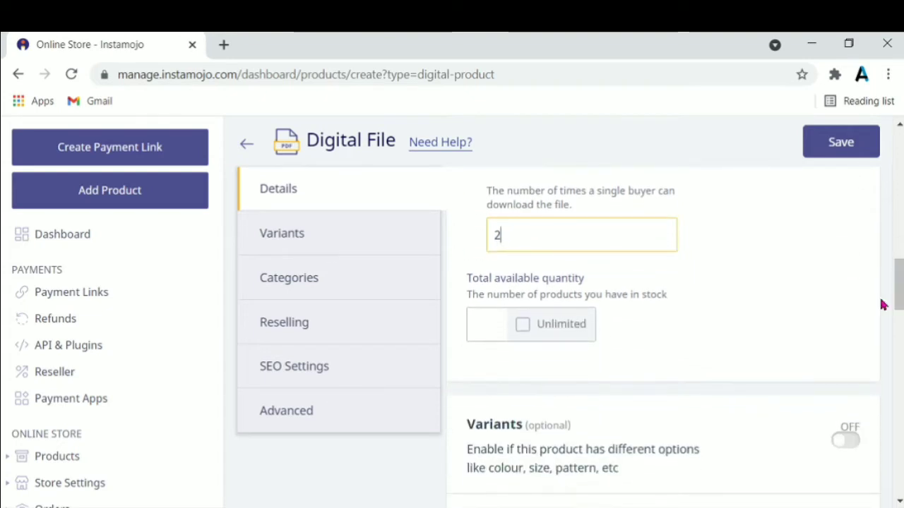
click(526, 329)
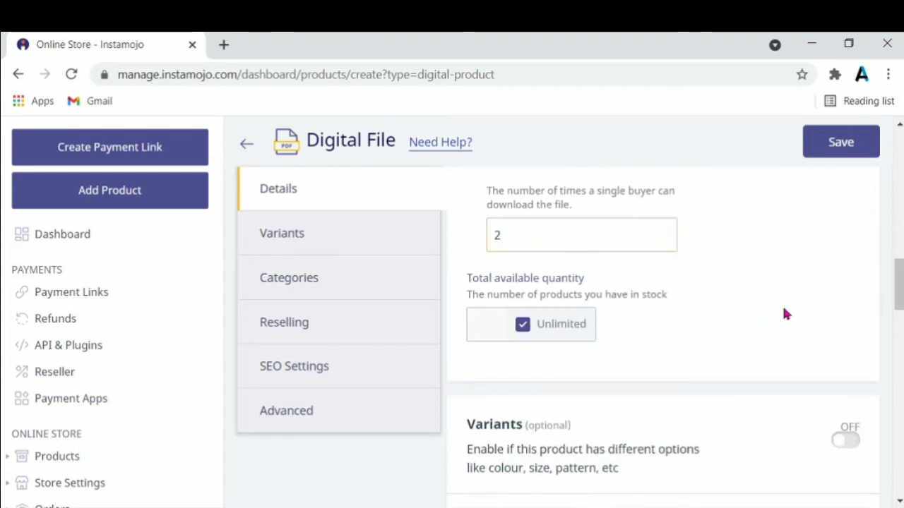
scroll(898, 283, down, 5)
scroll(899, 328, down, 1)
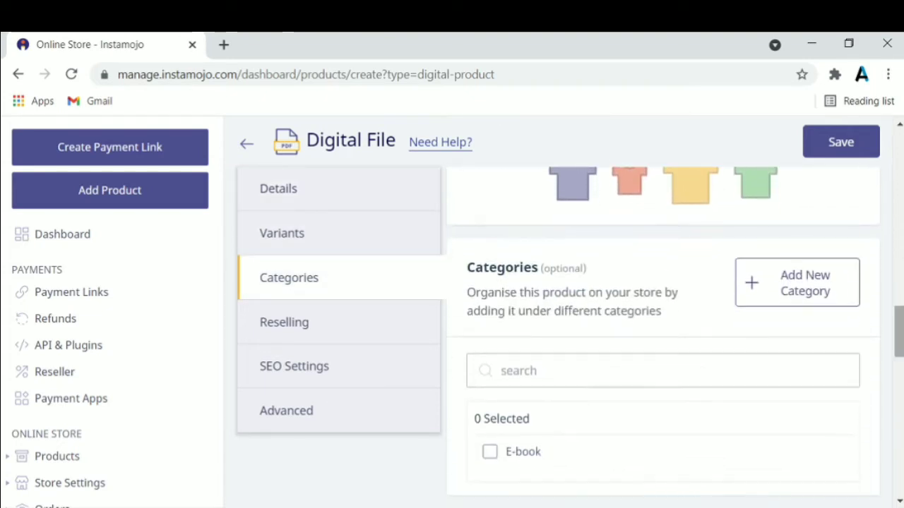
Tick the E-book category and enter the thank-you note 'tHANKS'.
click(492, 453)
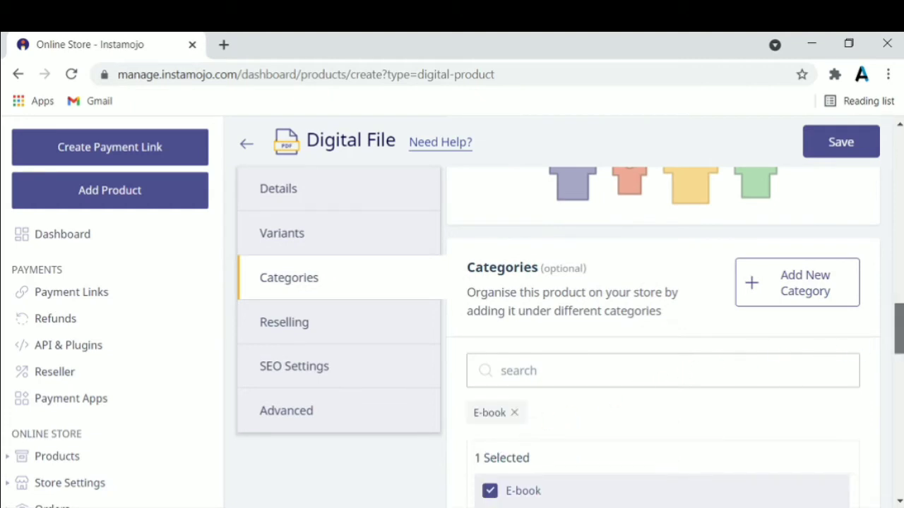
scroll(664, 318, down, 4)
scroll(664, 318, down, 1)
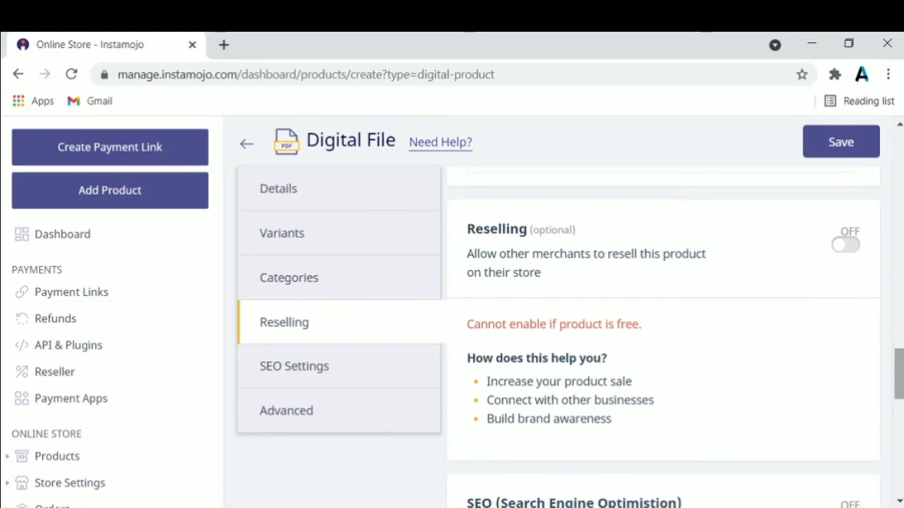
scroll(664, 318, down, 5)
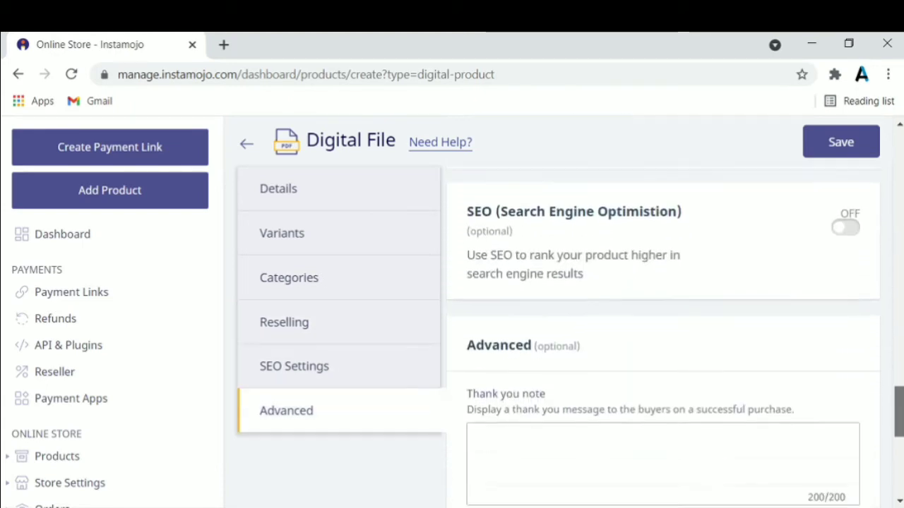
click(703, 359)
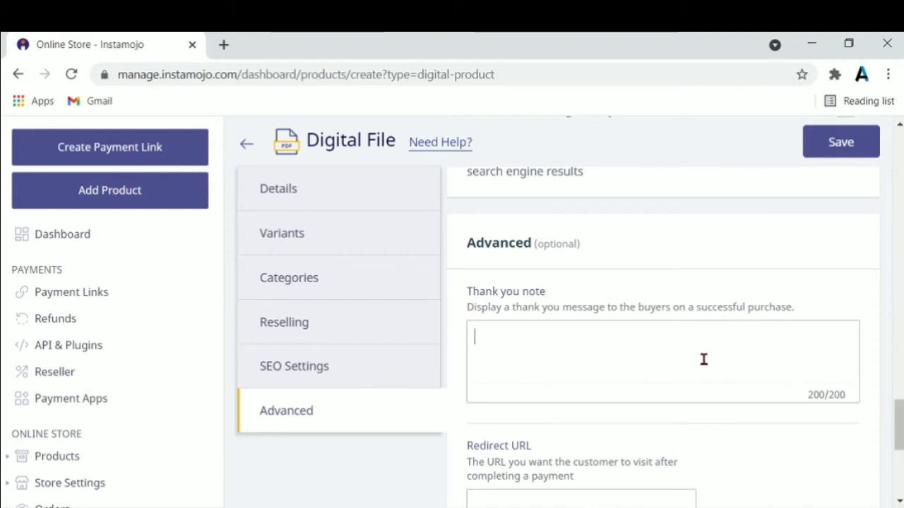
text(tHANKS)
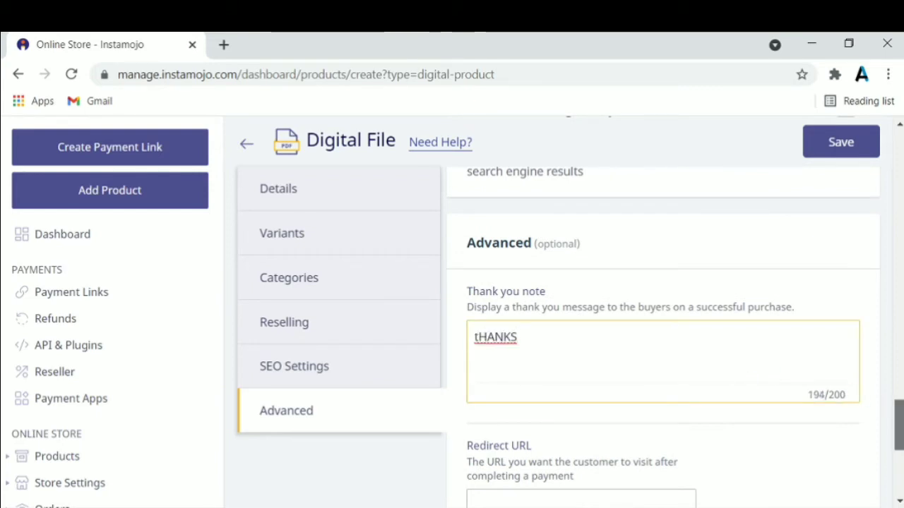
Save the Midnight Children product.
scroll(703, 360, up, 5)
scroll(663, 339, up, 10)
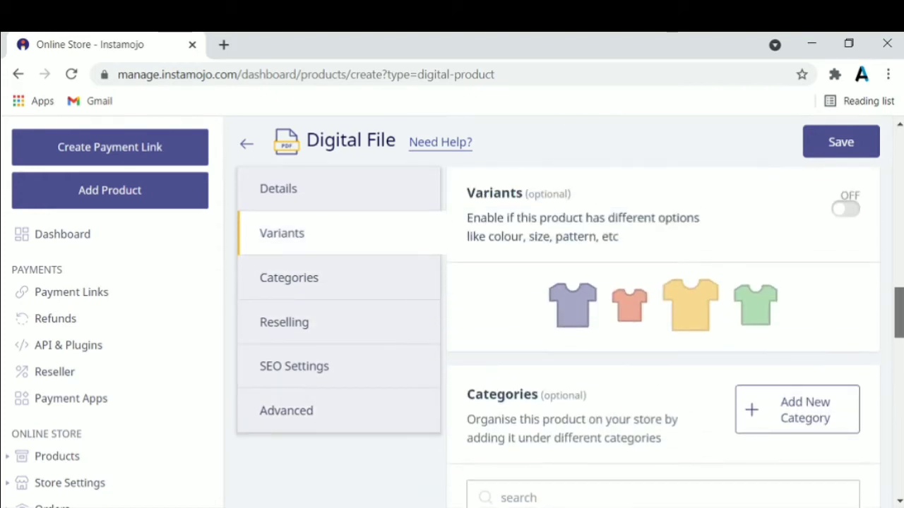
scroll(664, 339, up, 8)
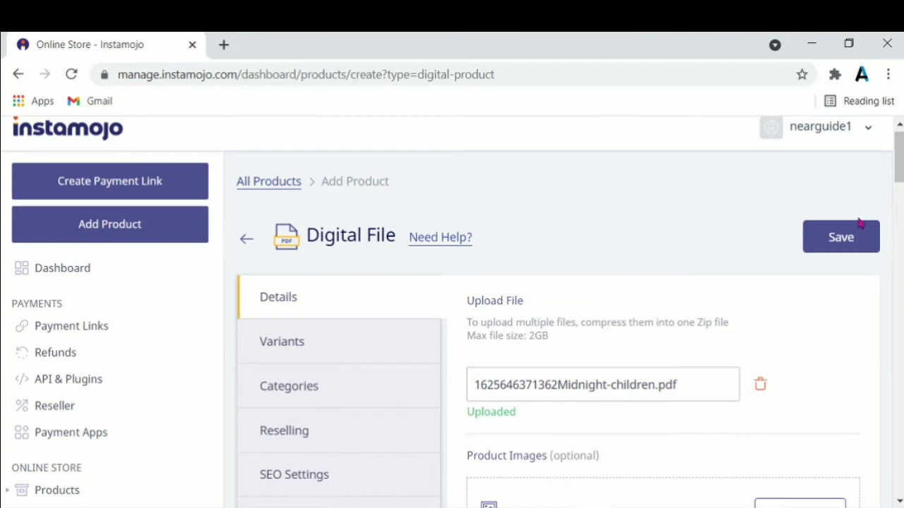
click(849, 238)
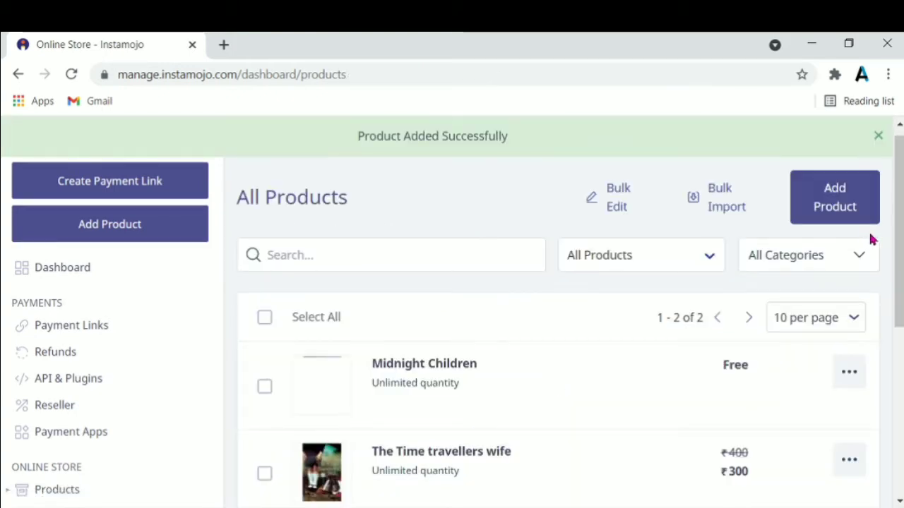
Reload the storefront to confirm Midnight Children appears at ₹0 beside The Time travellers wife.
scroll(584, 410, down, 1)
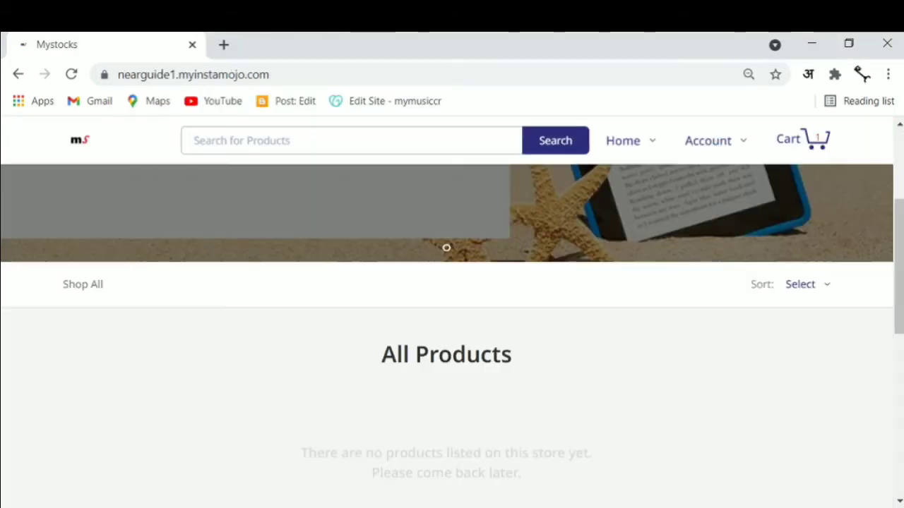
click(72, 74)
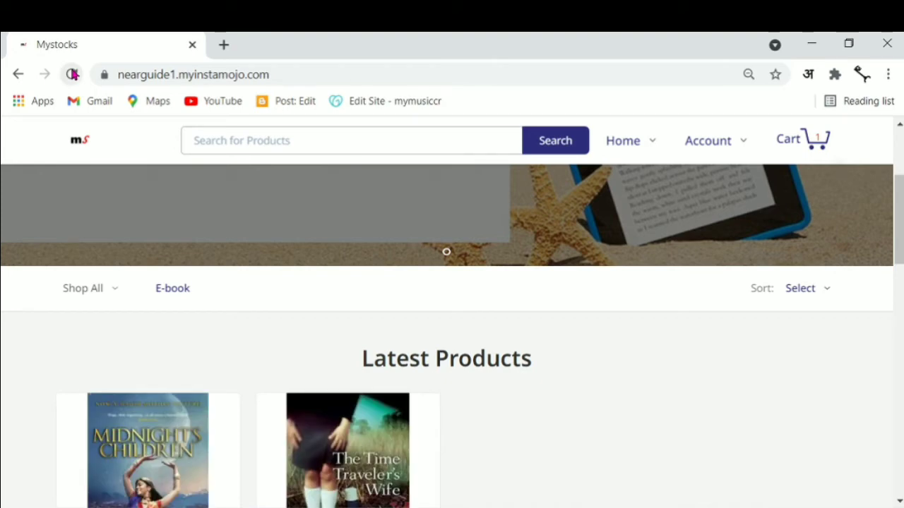
scroll(898, 212, down, 2)
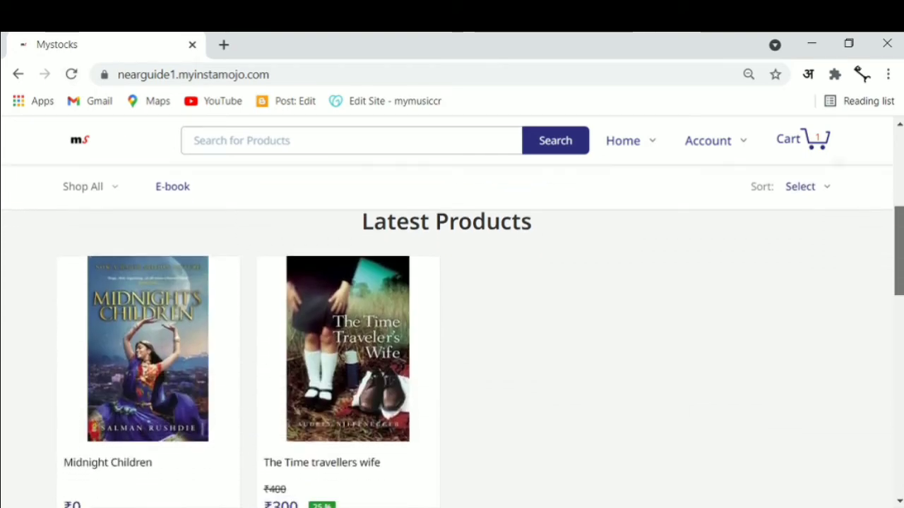
scroll(898, 212, down, 1)
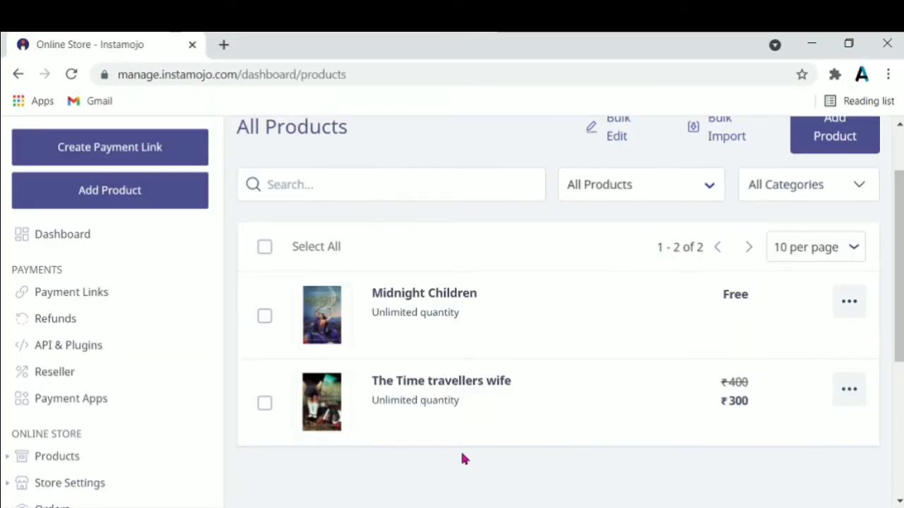
Go to Discounts > Discount Links in the sidebar.
drag(221, 258, 221, 365)
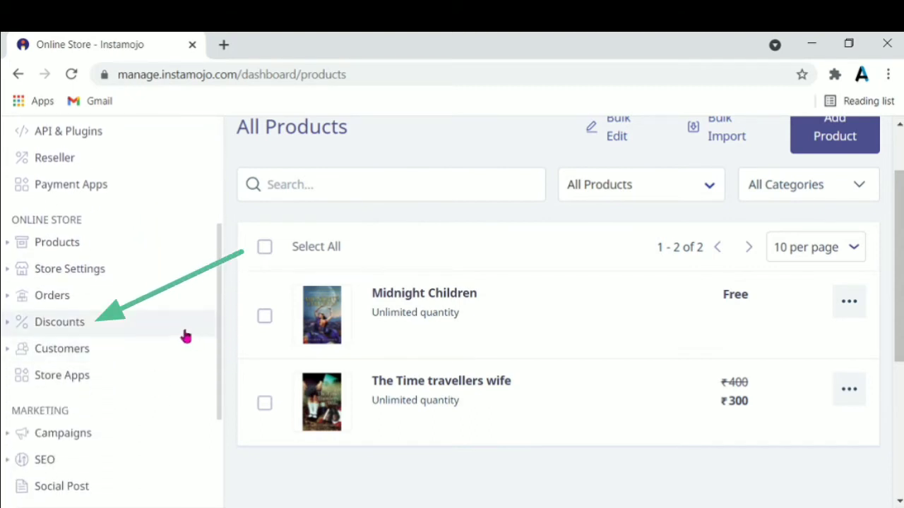
click(185, 336)
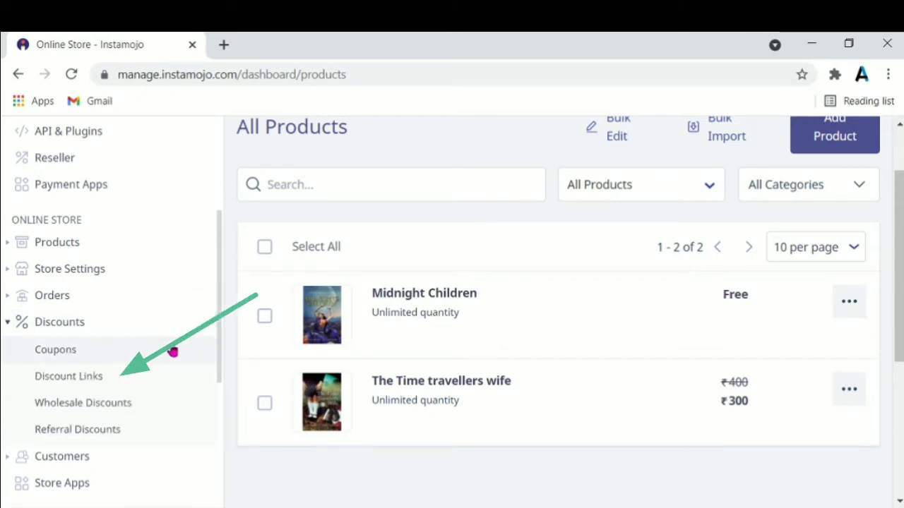
click(150, 378)
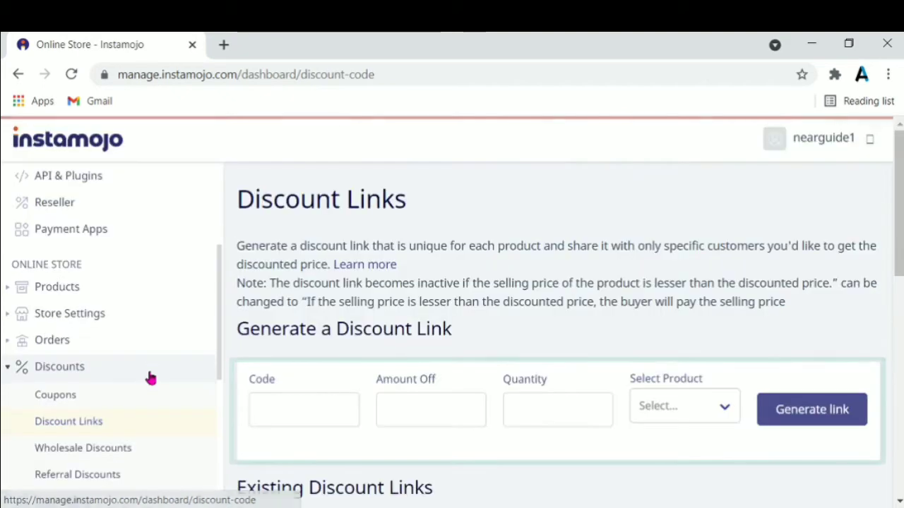
Enter discount code mystocks with ₹100 off.
click(290, 403)
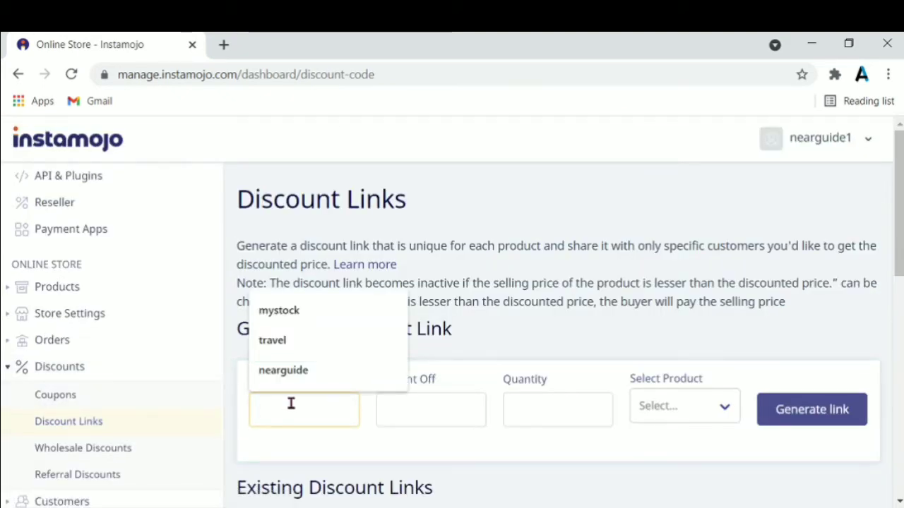
click(306, 313)
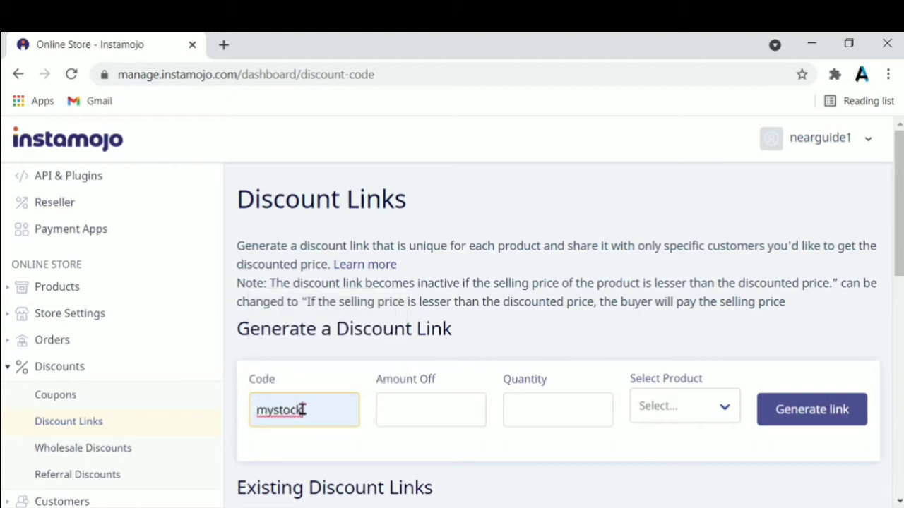
text(S)
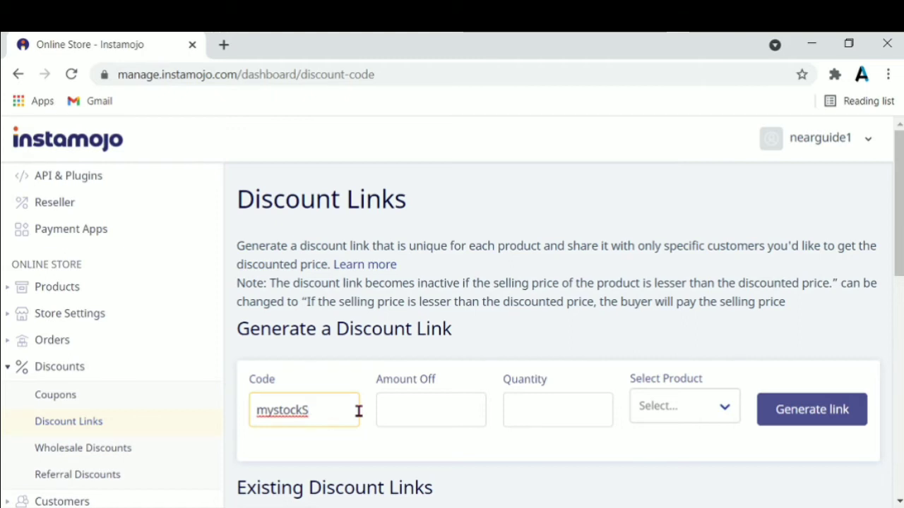
key(BackSpace)
text(s)
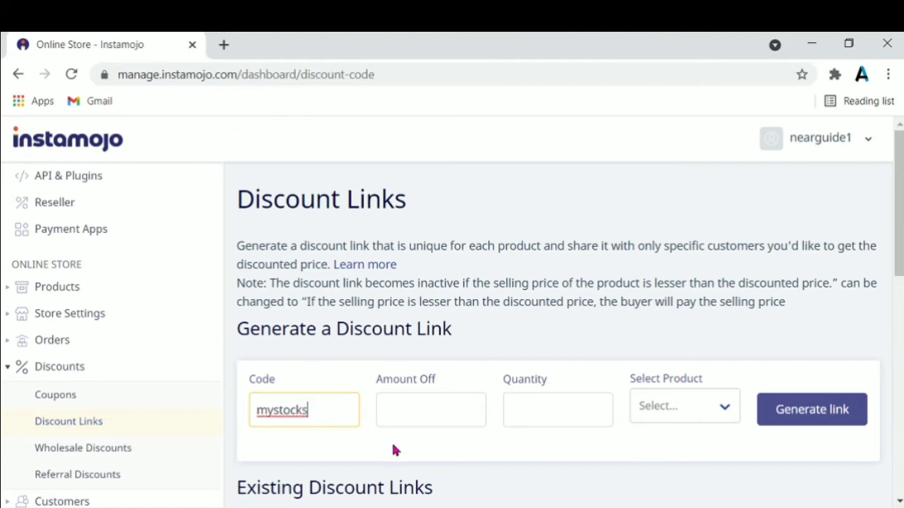
click(416, 409)
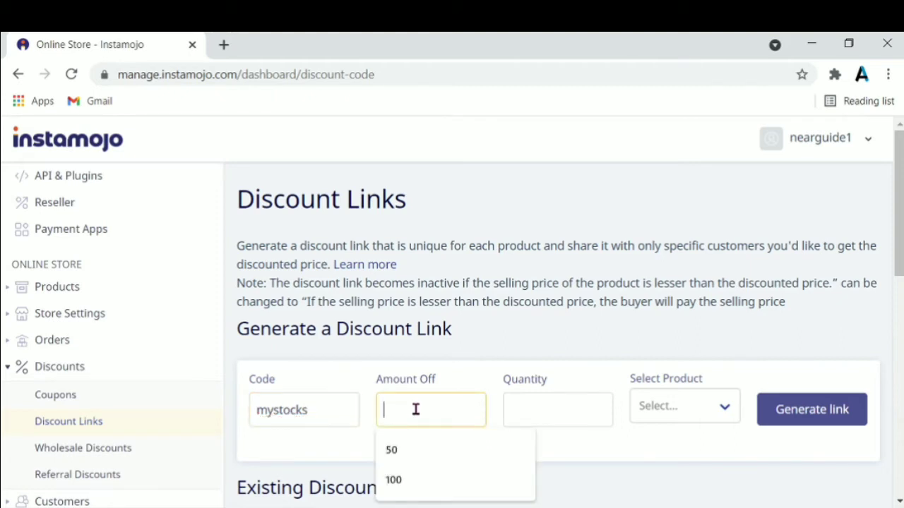
click(413, 478)
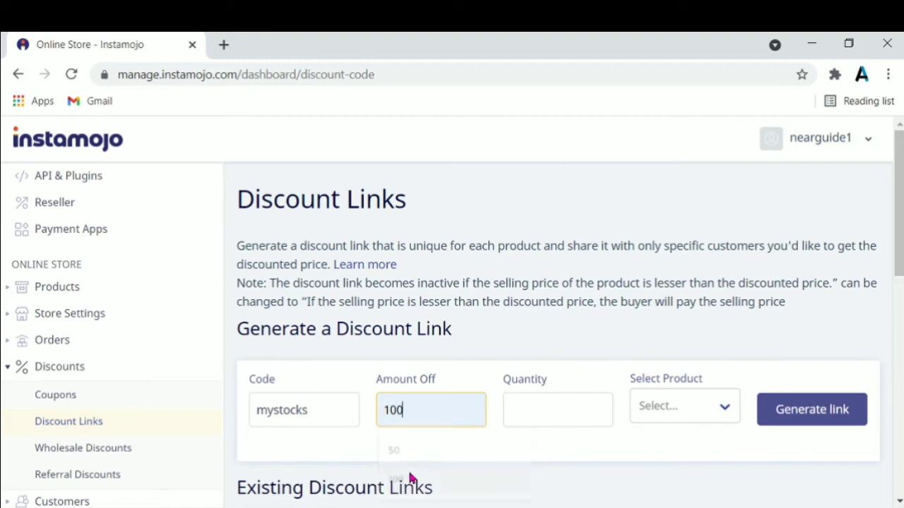
Set quantity 1, apply it to The Time travellers wife, and generate the link.
click(558, 412)
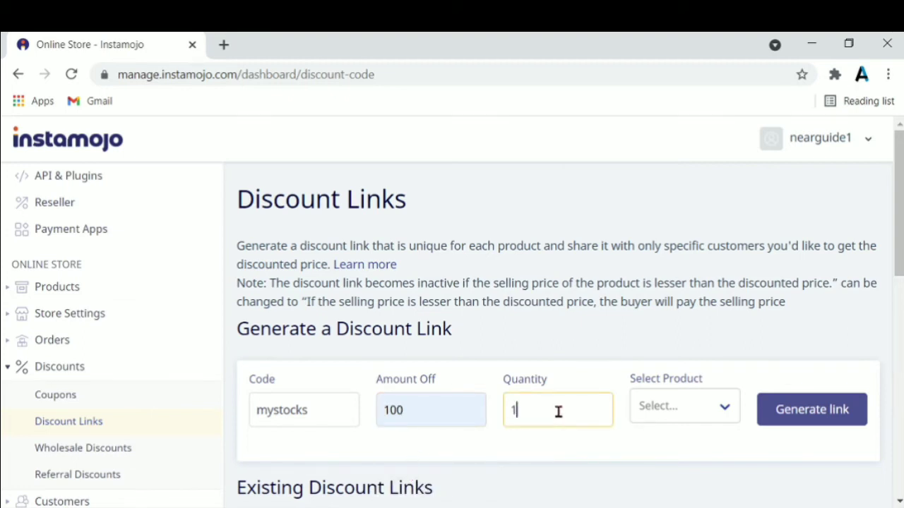
click(723, 413)
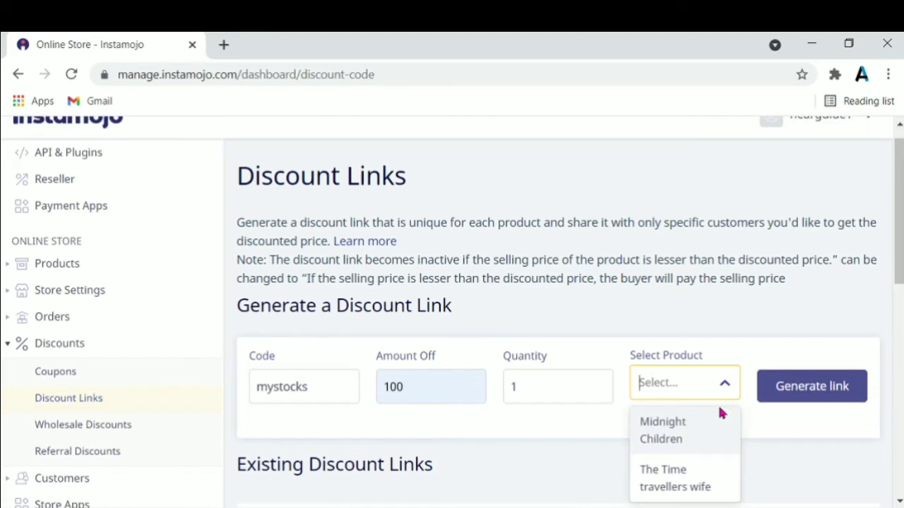
click(657, 484)
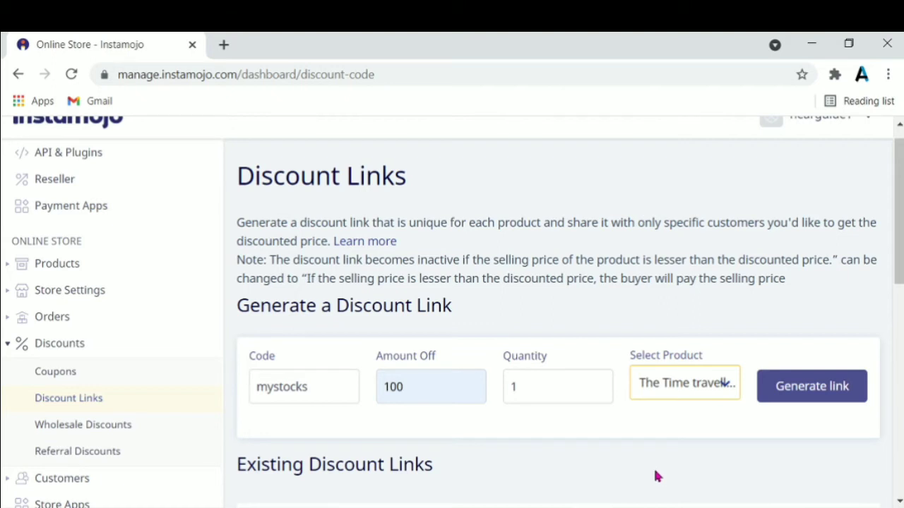
click(787, 390)
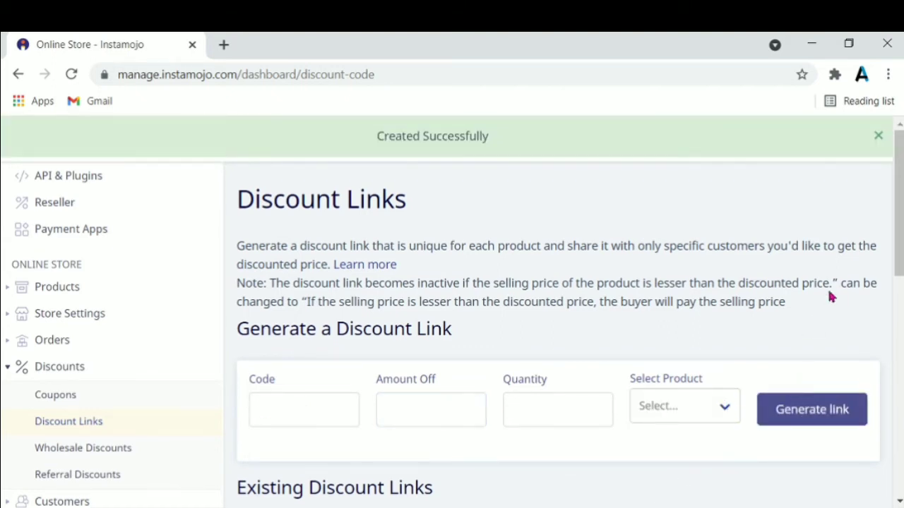
mouse_move(899, 226)
mouse_down()
mouse_move(899, 276)
mouse_move(899, 224)
mouse_up()
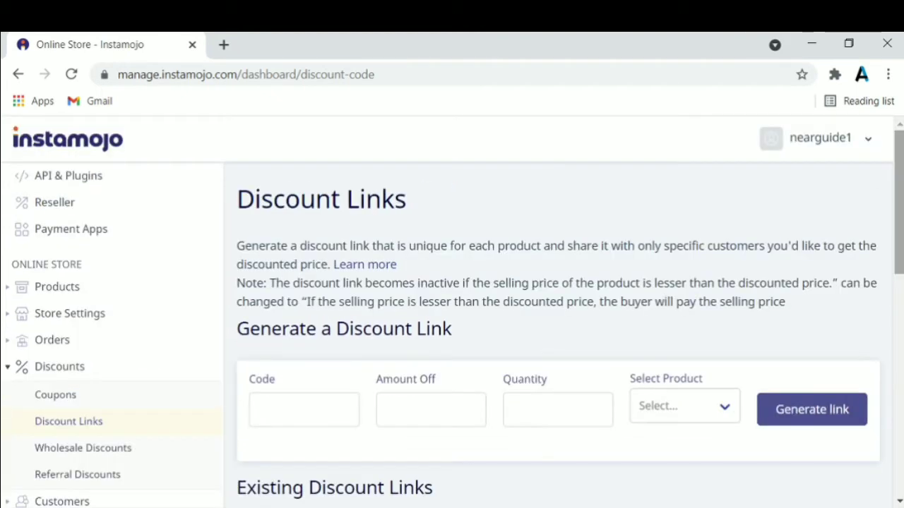
Copy the new mystocks discount link and switch to the Mystocks store window.
scroll(884, 342, down, 3)
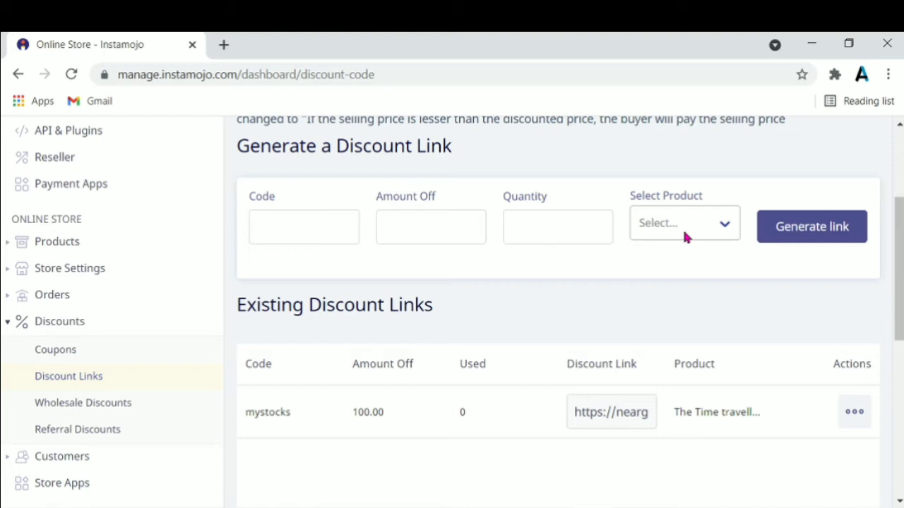
click(612, 415)
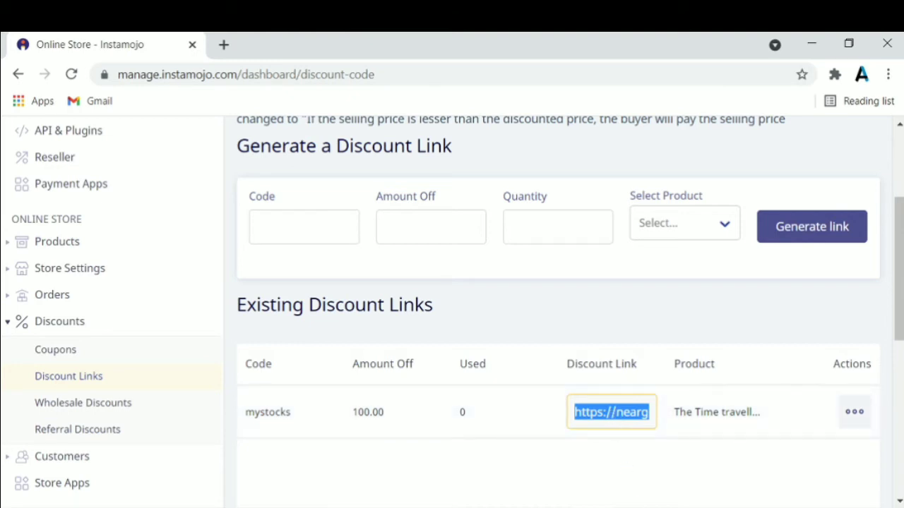
click(635, 507)
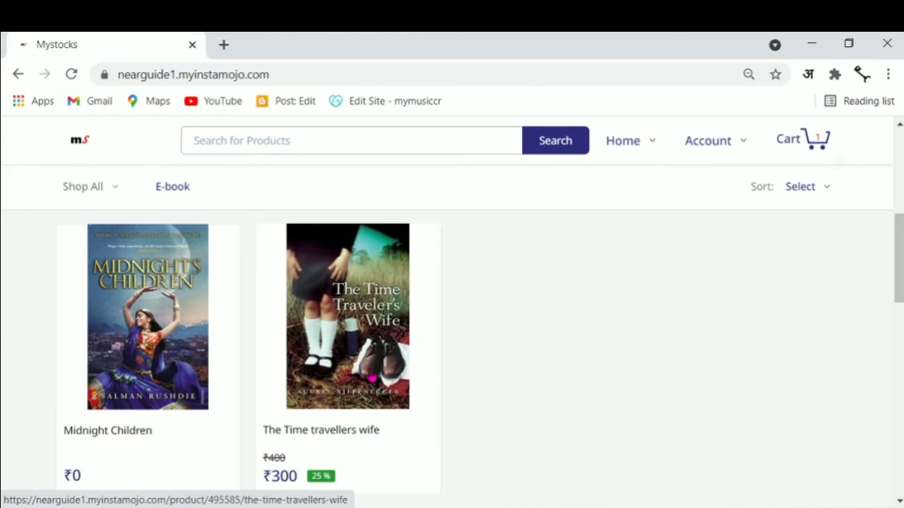
Open The Time travellers wife product page, then open a new blank tab.
click(370, 376)
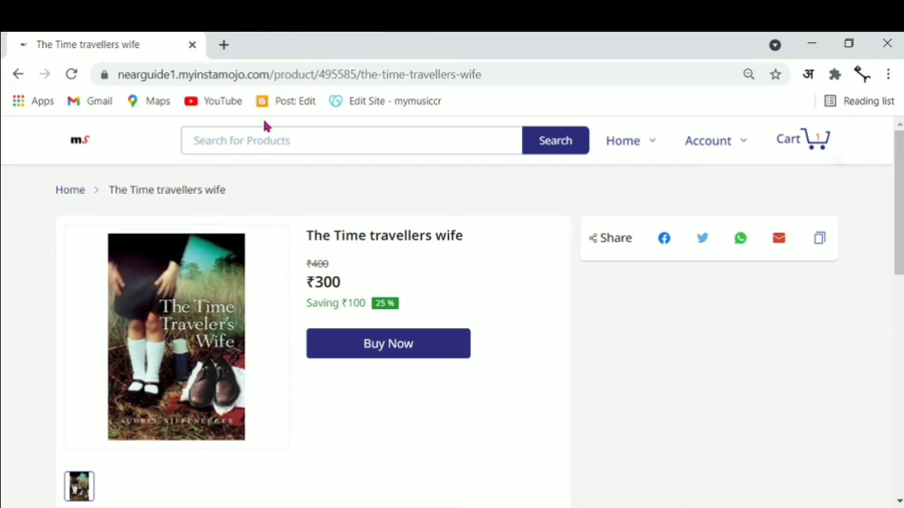
click(224, 44)
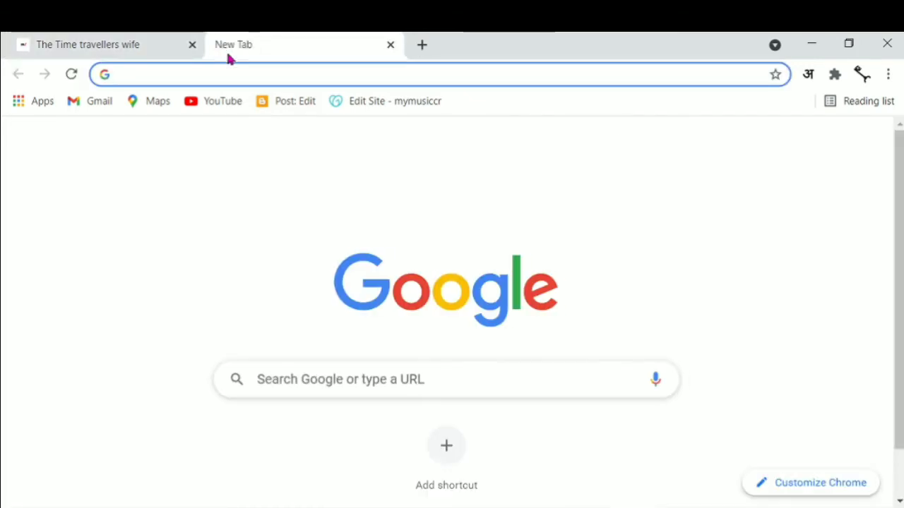
Load the pasted discount link and check out at ₹200, then return the first tab home.
click(245, 74)
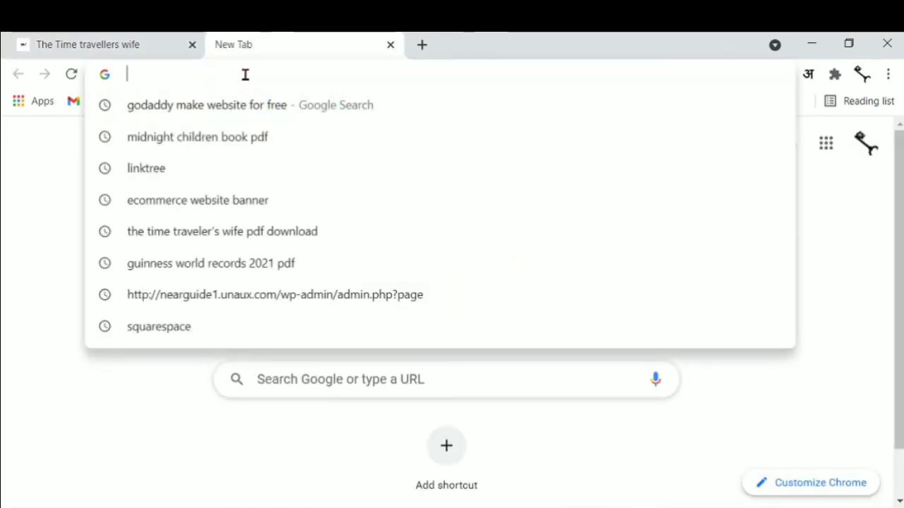
text(https://nearguide1.stores.instamojo.com/product/495585/the-time-travellers-wife/?discount_code=mystocks)
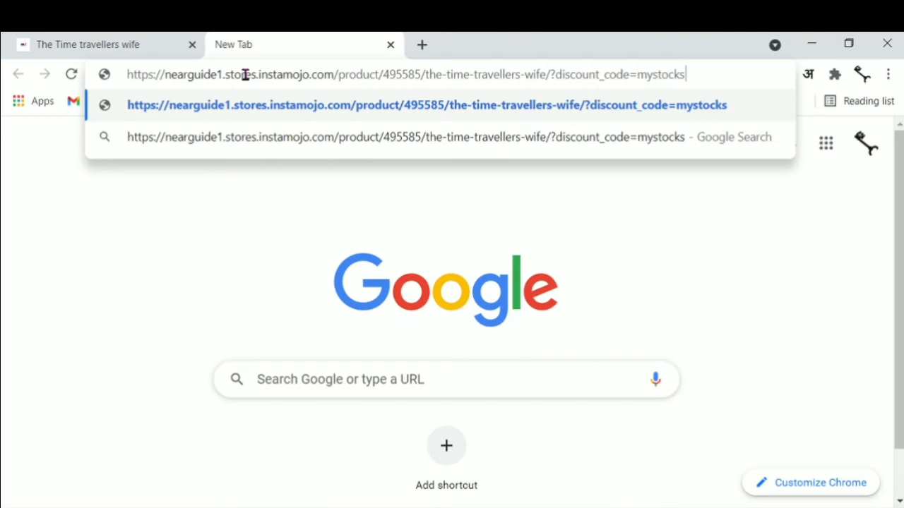
click(248, 105)
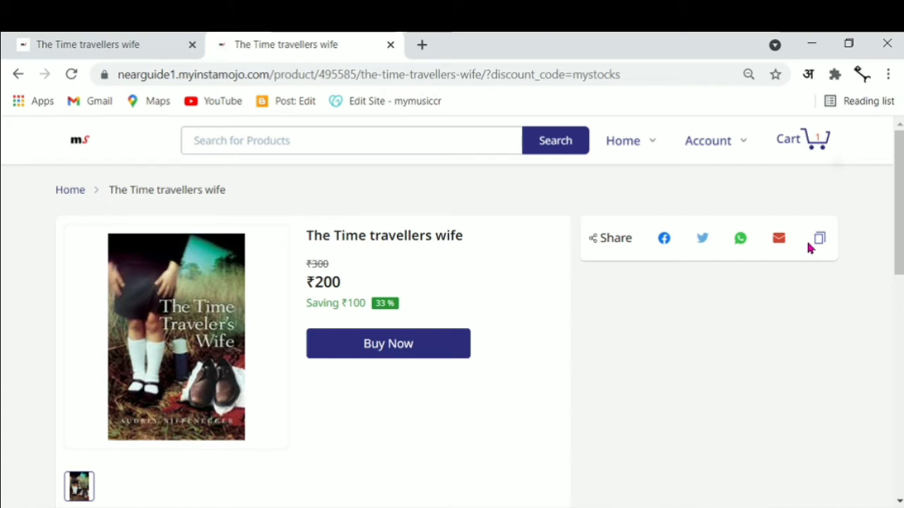
click(406, 350)
click(393, 403)
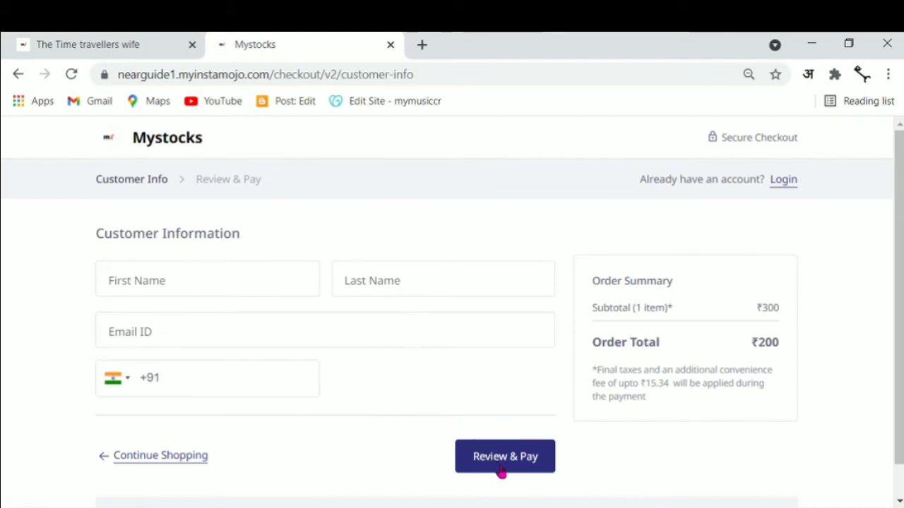
click(100, 50)
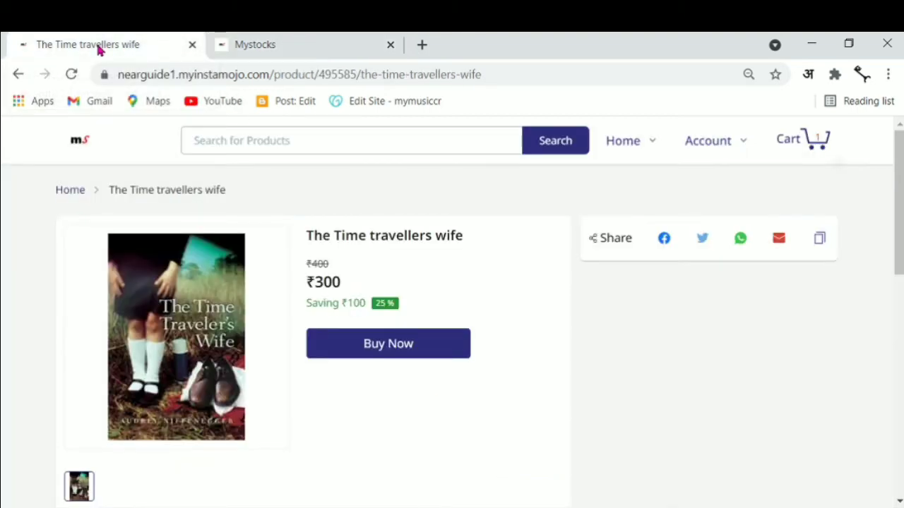
click(76, 142)
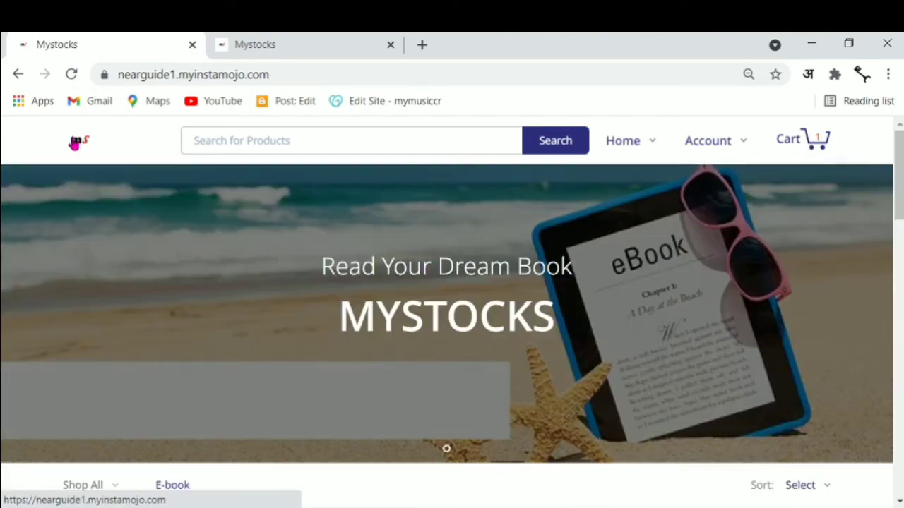
Buy the free Midnight Children e-book from the store's product list, reaching the ₹0 checkout.
drag(900, 205, 898, 289)
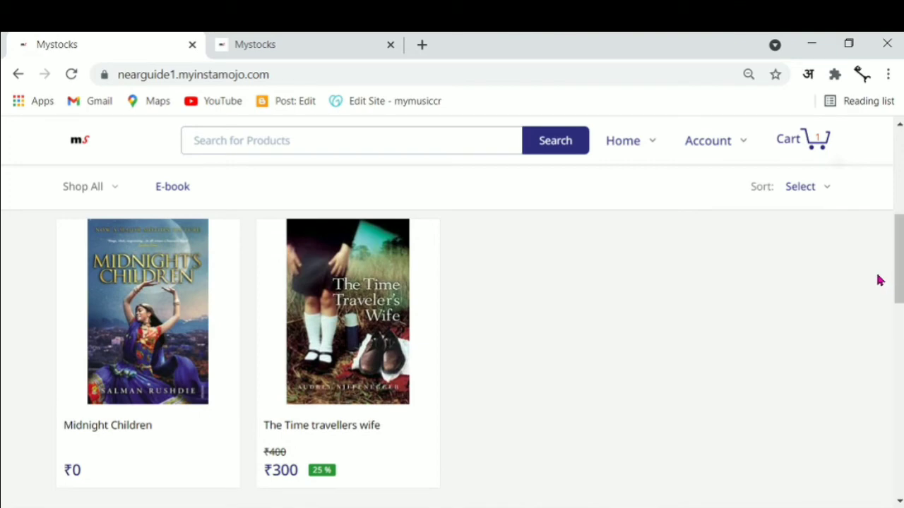
click(191, 344)
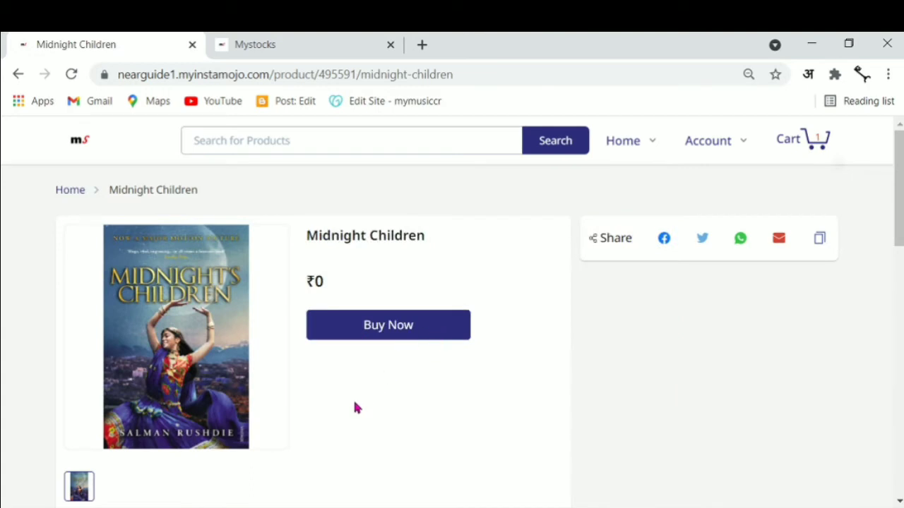
click(402, 334)
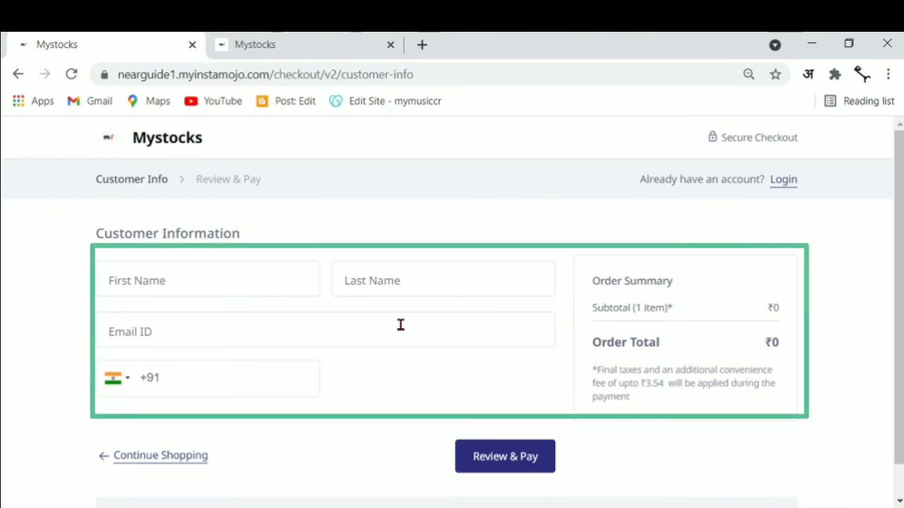
Enter the buyer's first name, last name, e-mail and mobile number, then proceed to Review & Pay.
click(272, 276)
text(near)
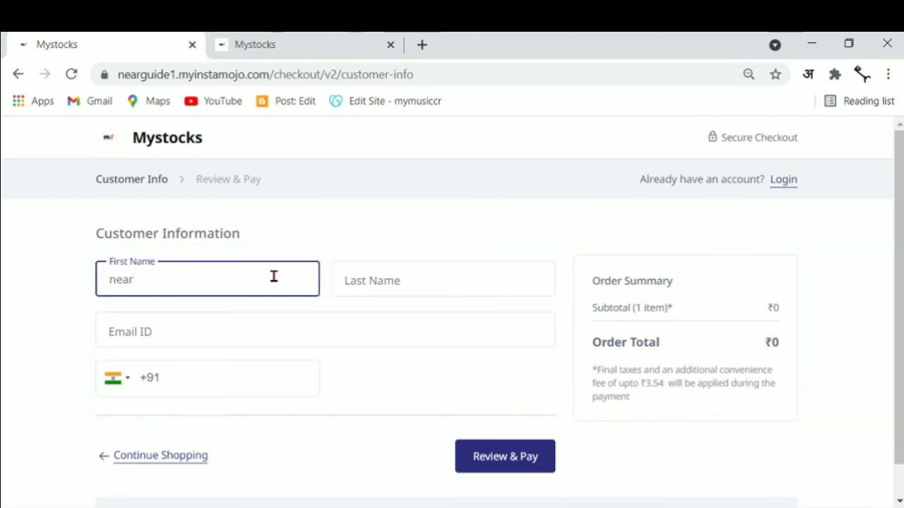
click(360, 286)
text(guide)
click(424, 332)
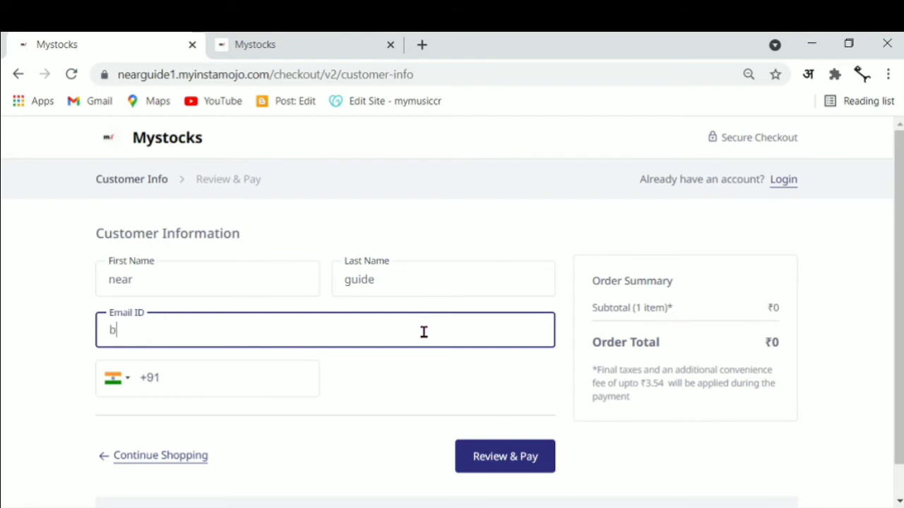
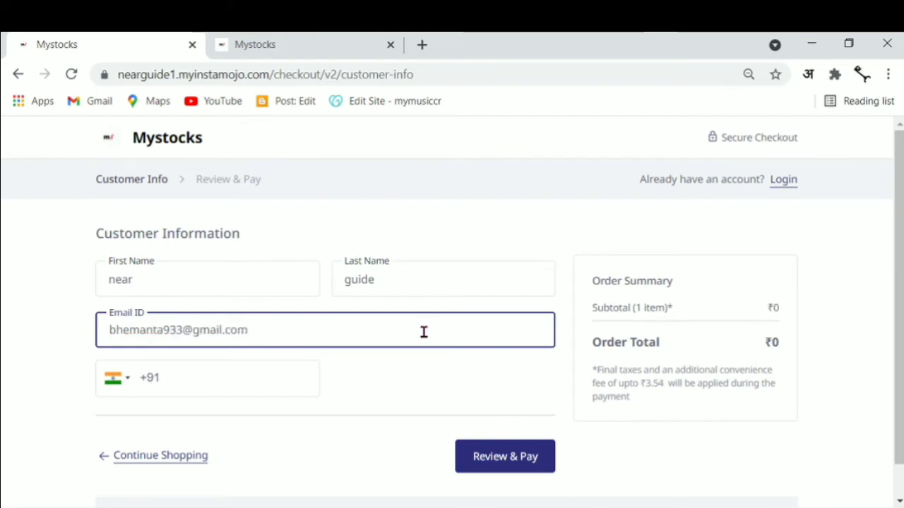
click(307, 377)
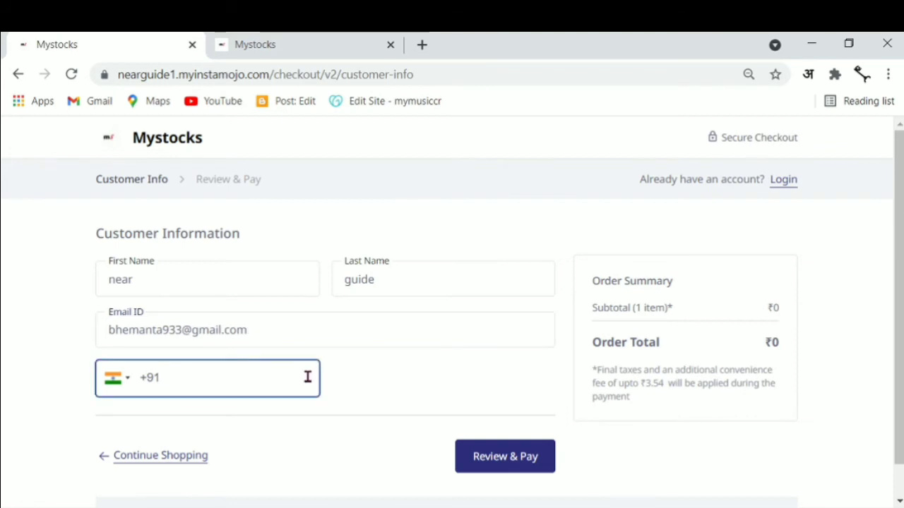
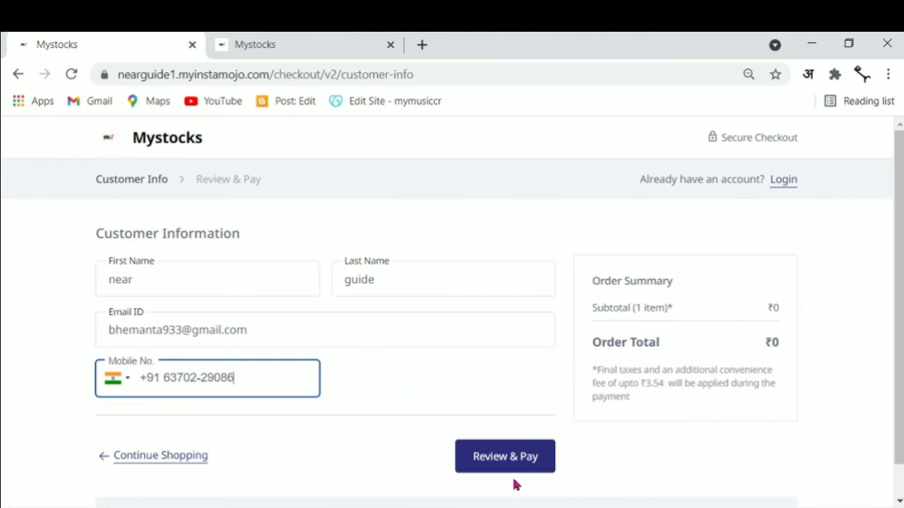
click(490, 465)
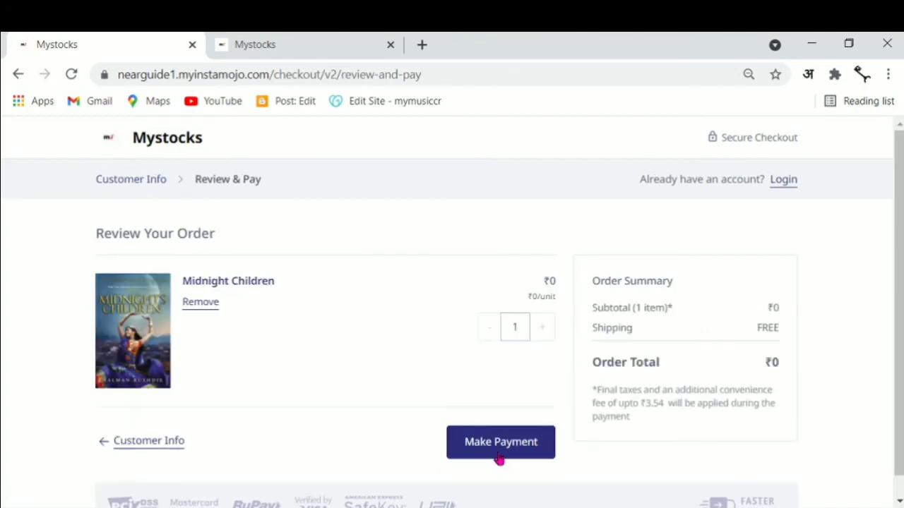
Place the ₹0 Midnight Children order and download its 2.5 MB PDF from the order page.
click(509, 456)
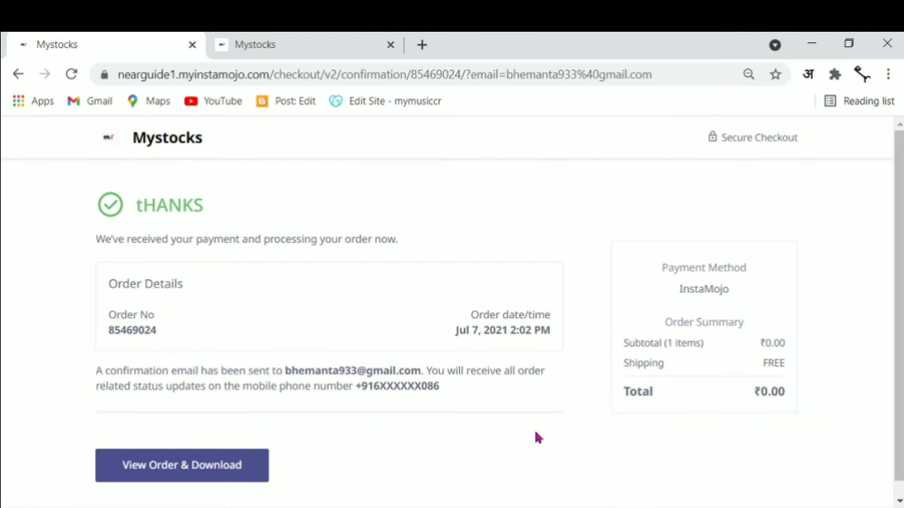
click(189, 478)
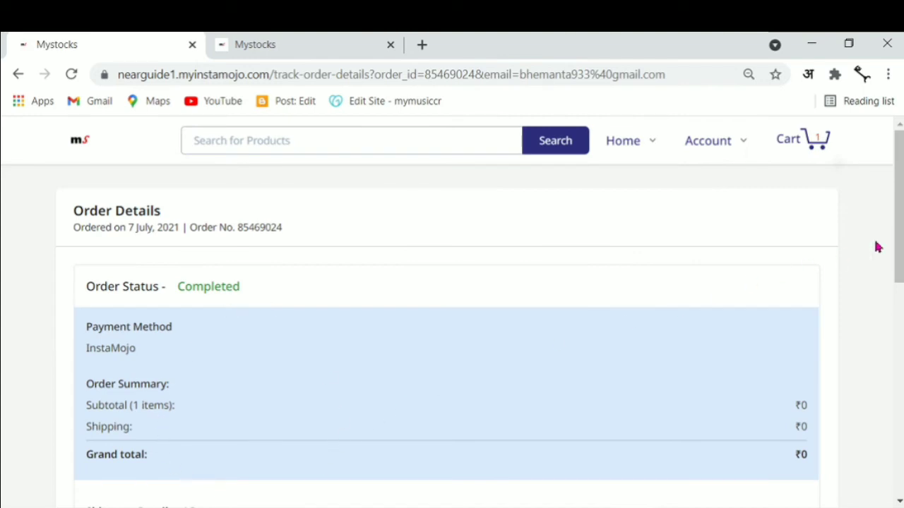
drag(899, 212, 899, 301)
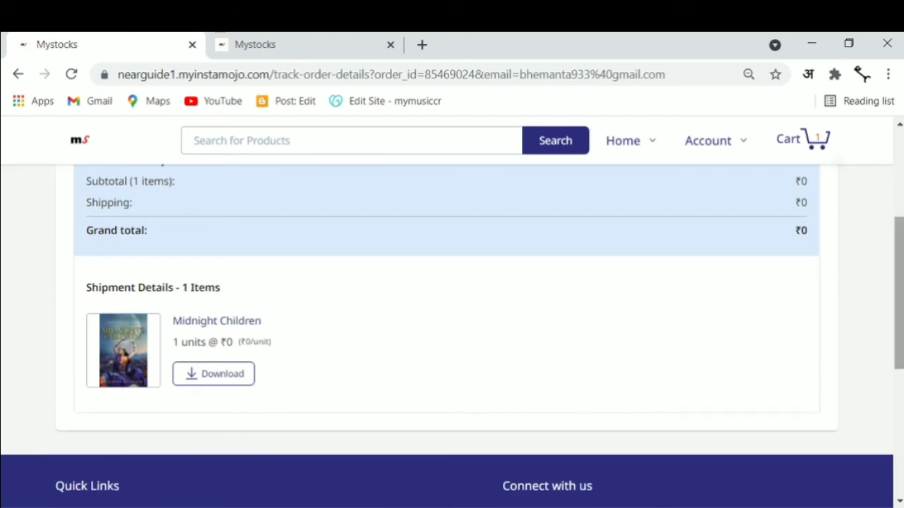
click(220, 378)
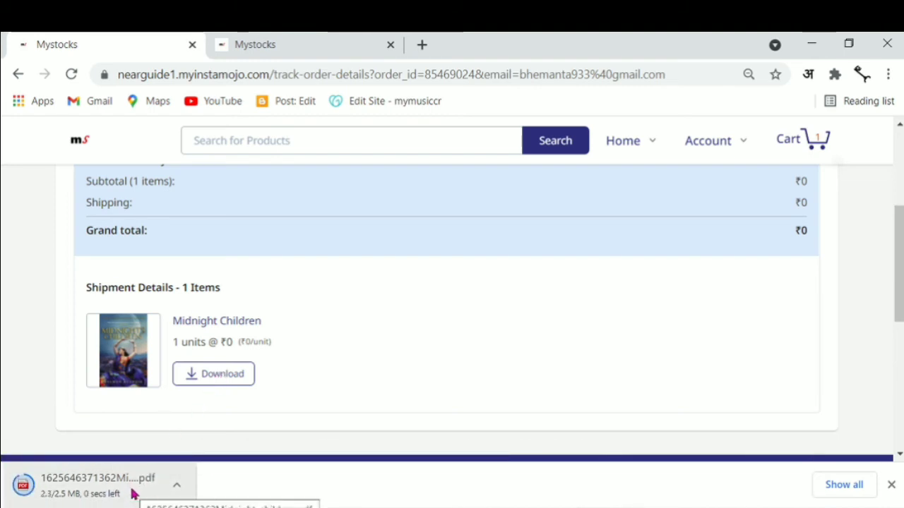
click(175, 492)
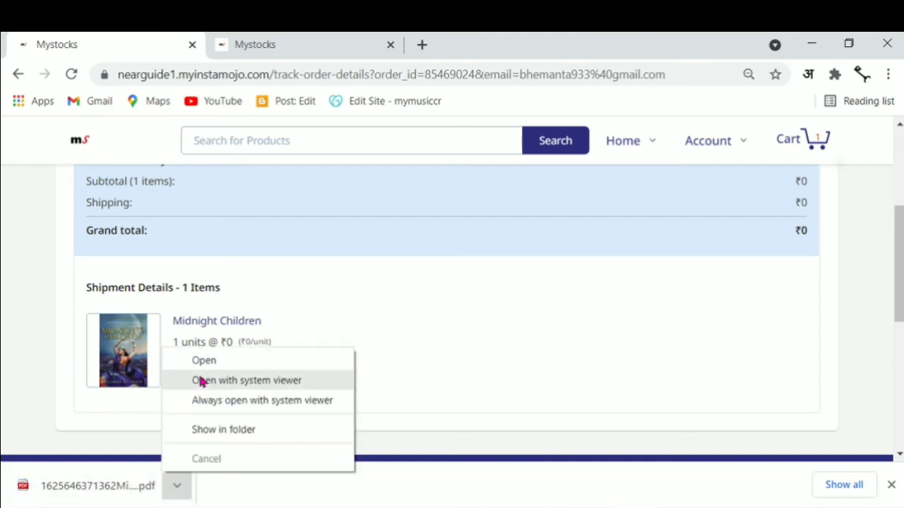
Open the downloaded Midnight-children PDF in Chrome's viewer and page through the 237-page book.
click(218, 361)
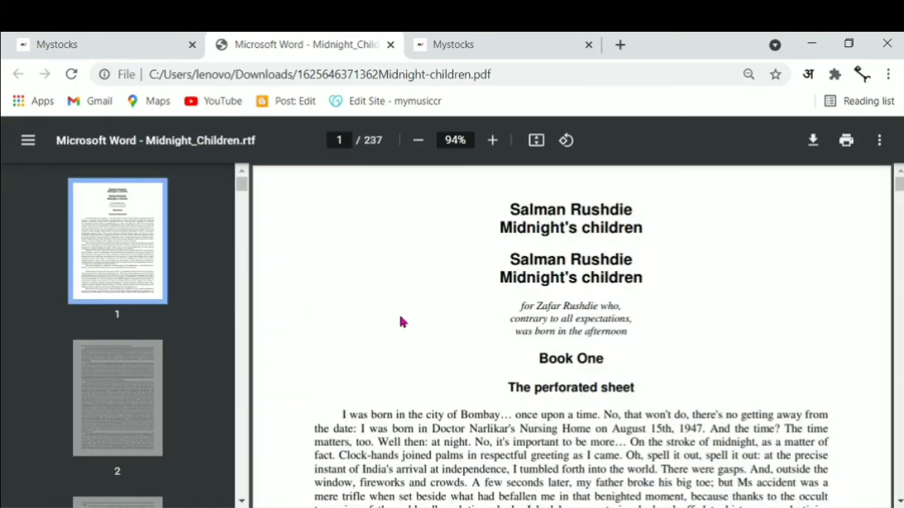
mouse_move(898, 185)
mouse_down()
mouse_move(898, 281)
mouse_move(899, 185)
mouse_up()
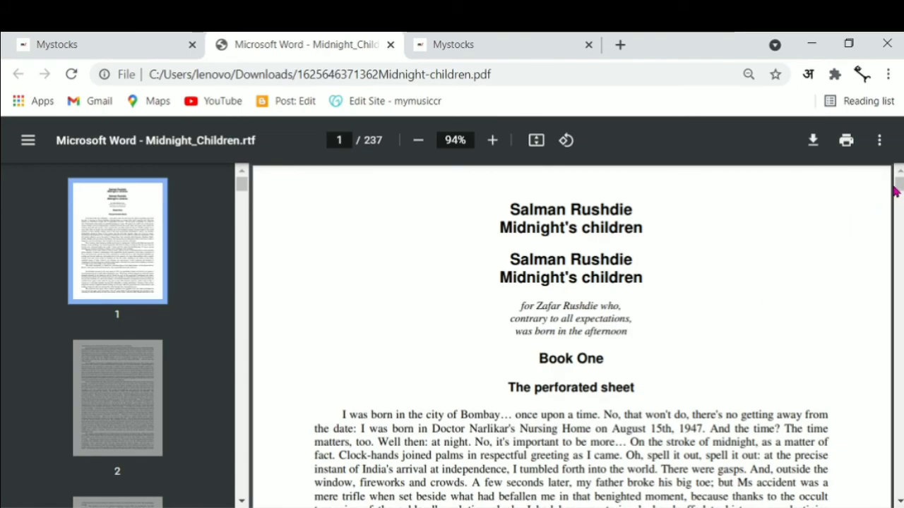
drag(898, 189, 898, 224)
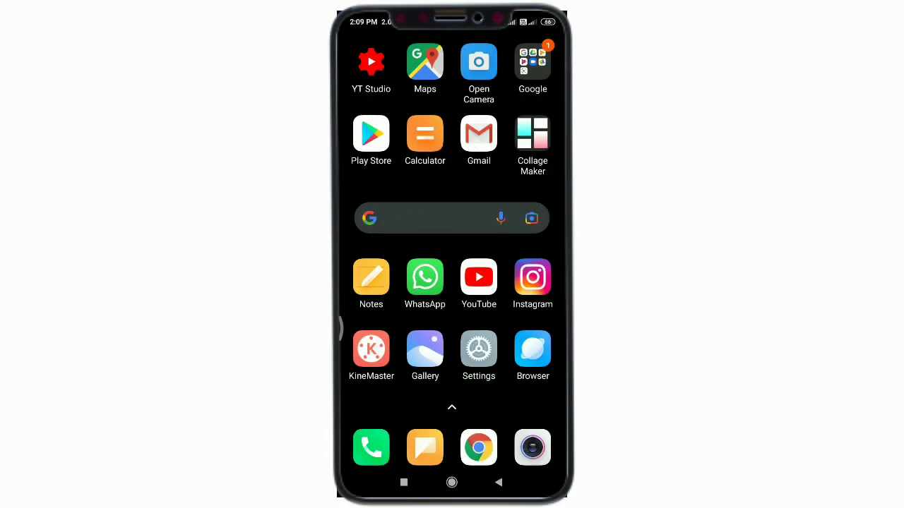
In phone Gmail, follow the ORDER PLACED email's Download link to the Verify Purchase page.
click(479, 134)
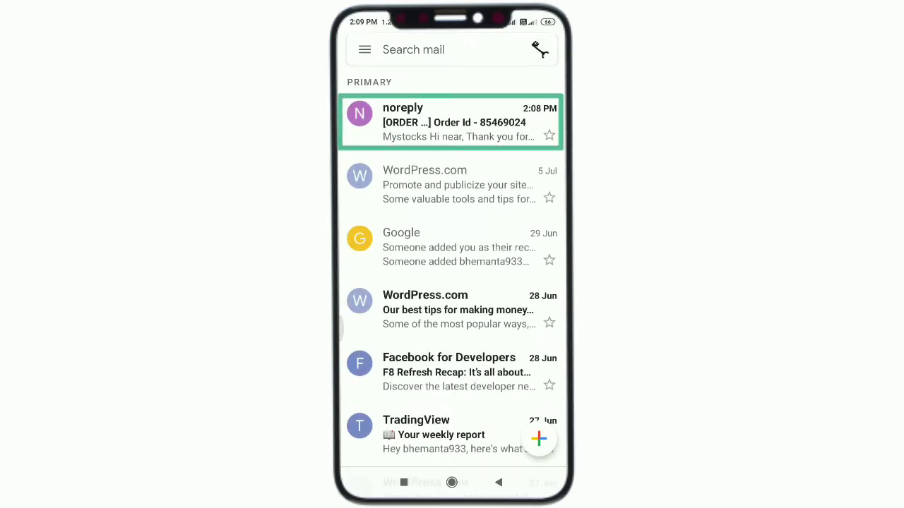
click(452, 122)
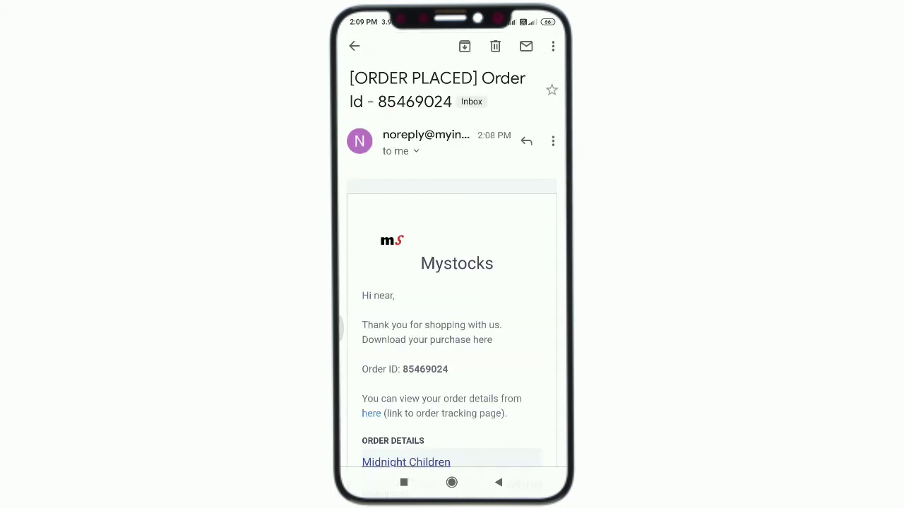
scroll(452, 282, down, 2)
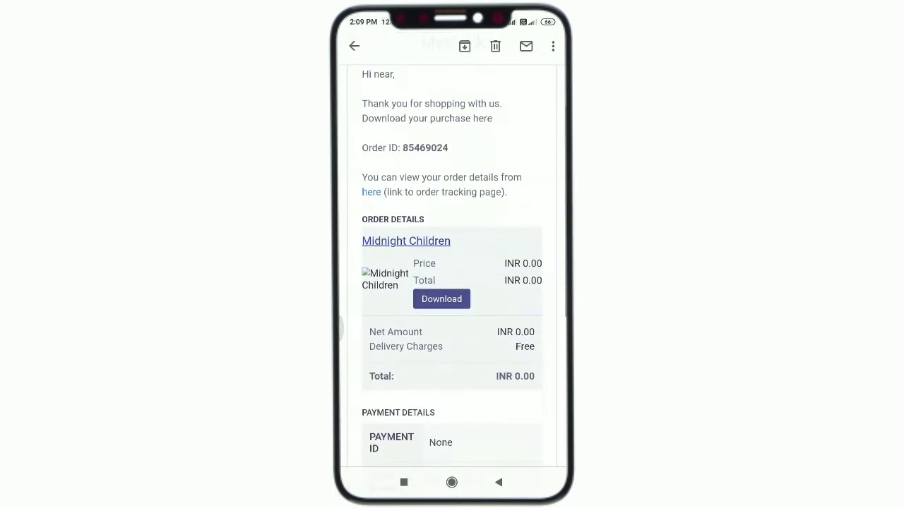
scroll(452, 282, down, 3)
scroll(452, 283, down, 3)
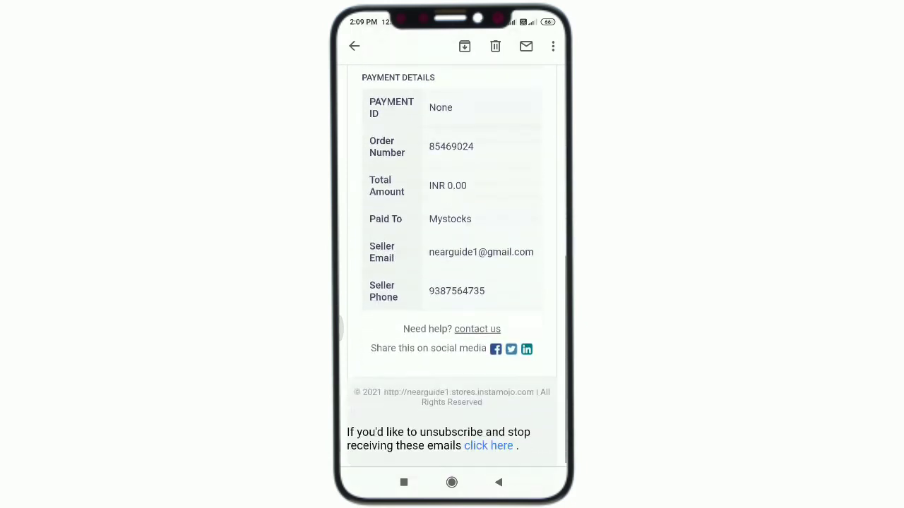
scroll(452, 283, up, 4)
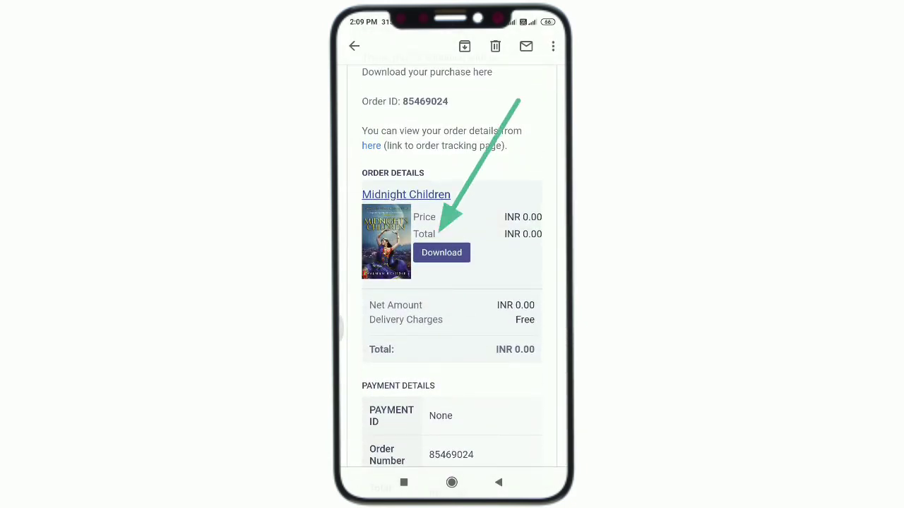
click(442, 252)
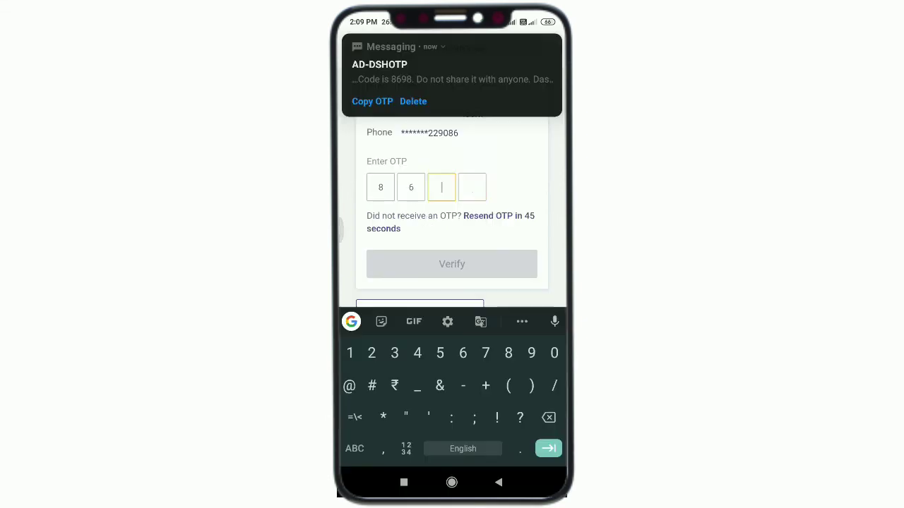
text(98)
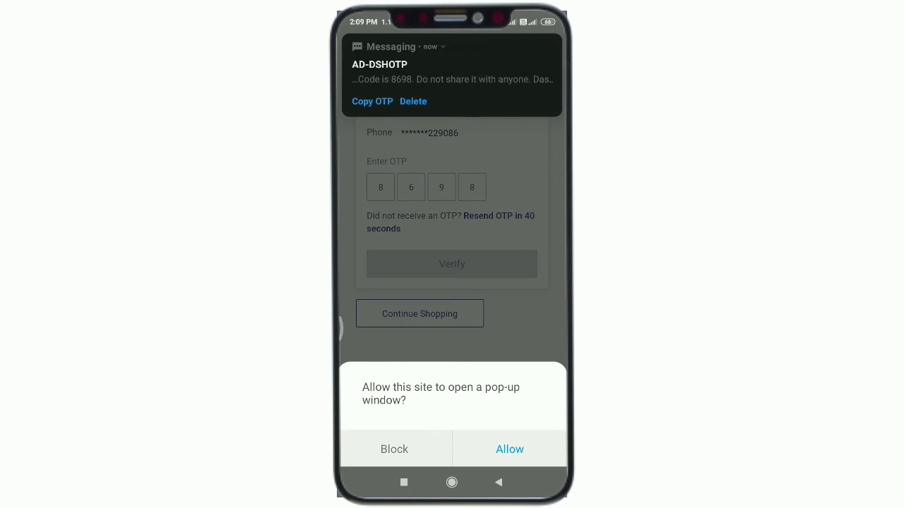
click(510, 449)
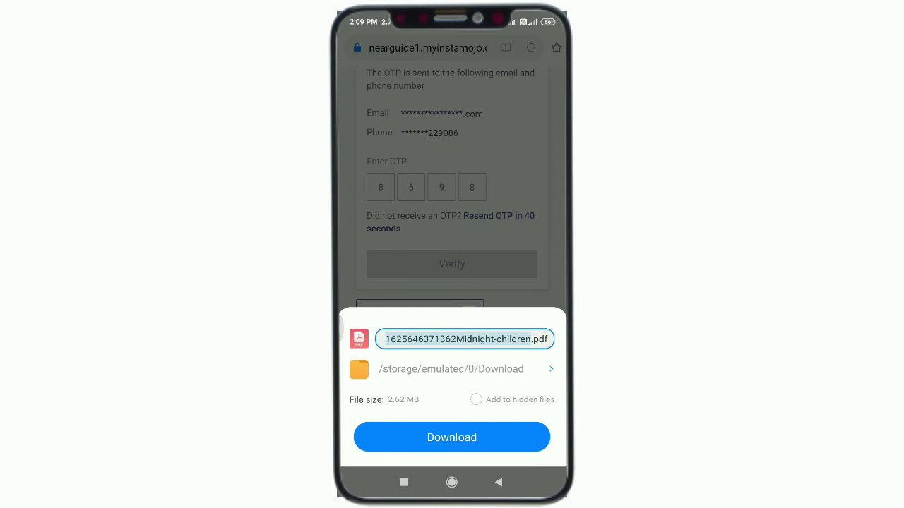
click(452, 437)
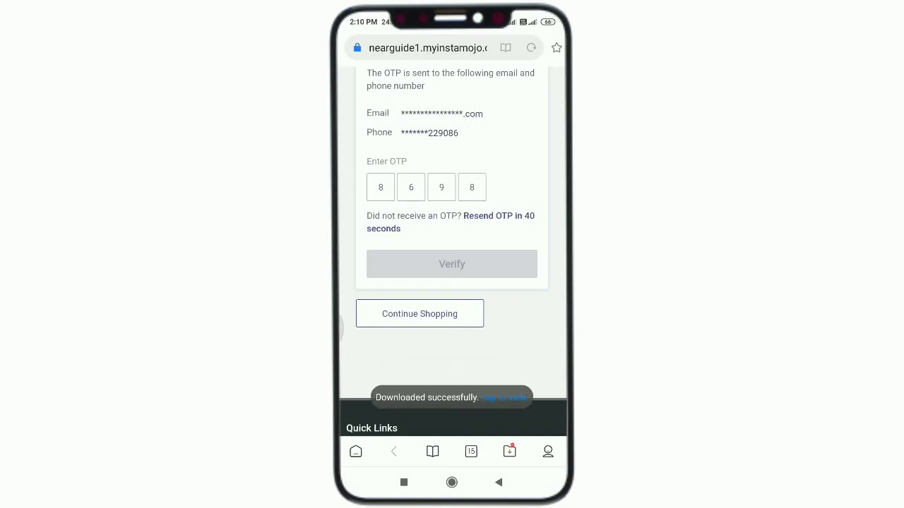
click(504, 398)
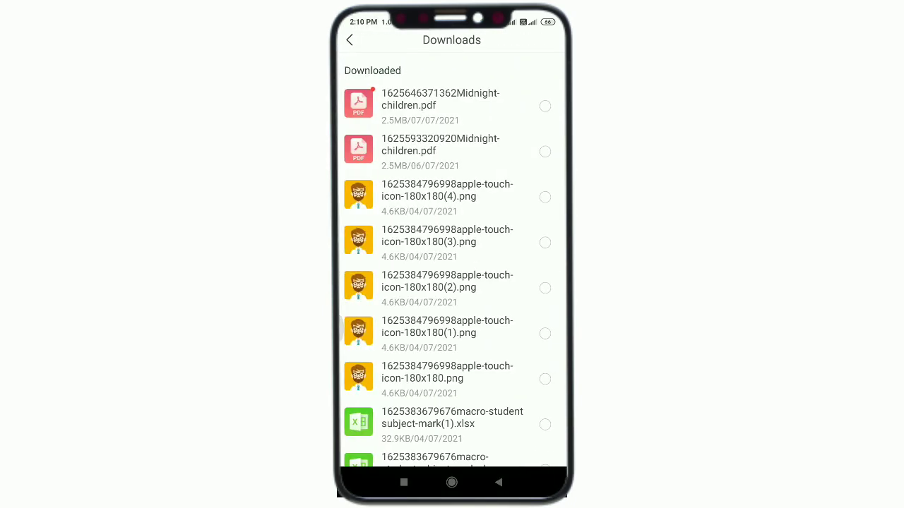
Open the Midnight Children PDF from Downloads in WPS Office and scroll through its pages.
click(438, 99)
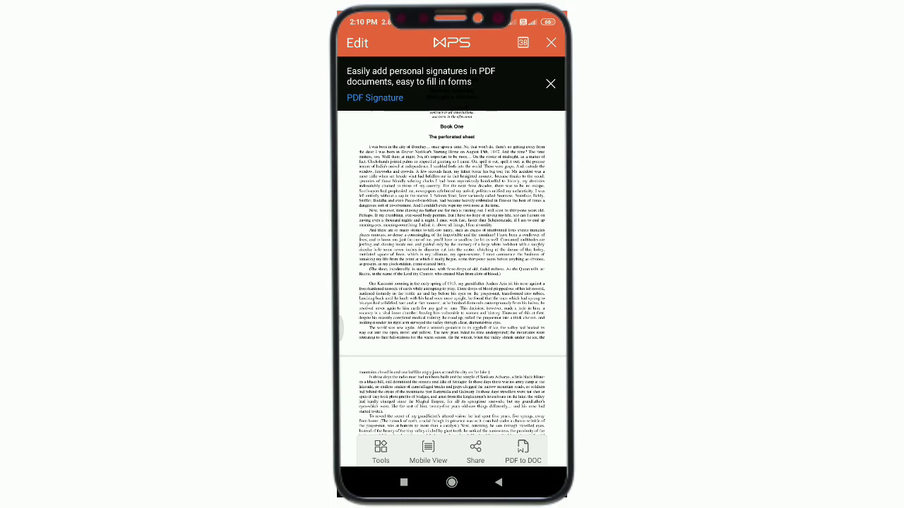
scroll(452, 282, down, 15)
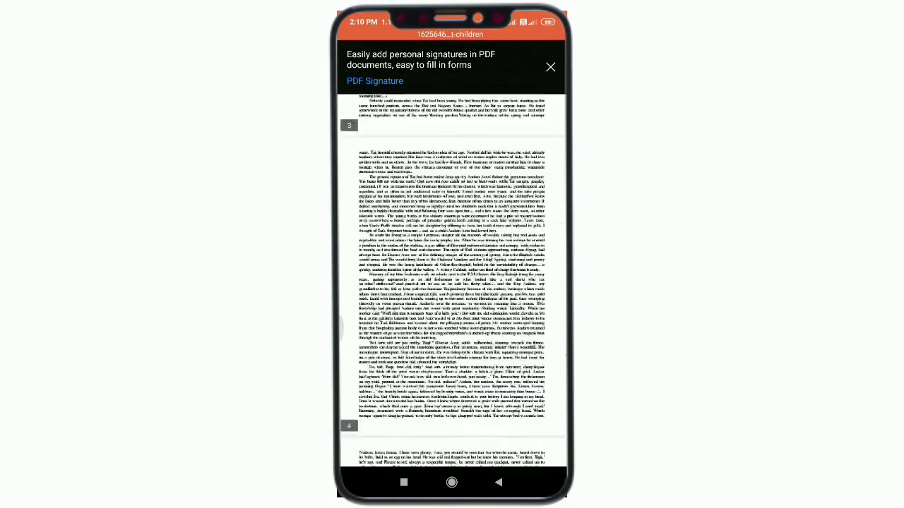
scroll(466, 282, up, 10)
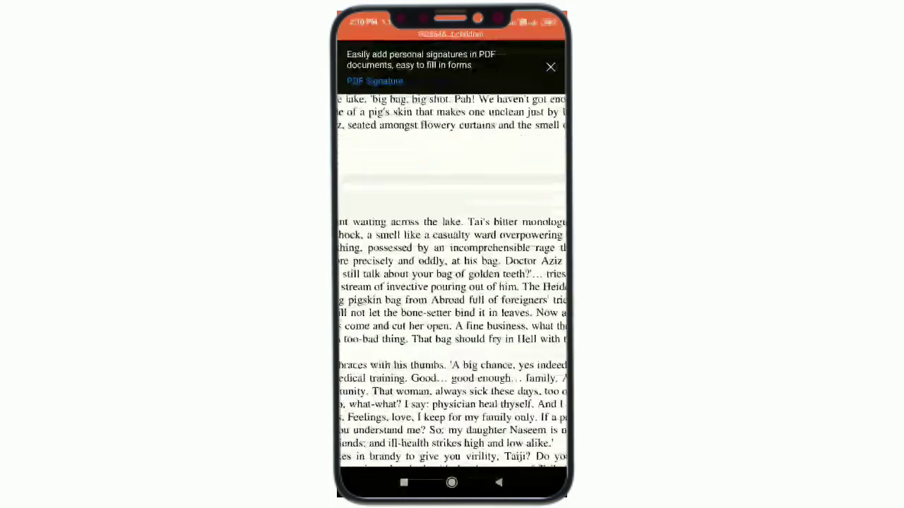
scroll(452, 283, down, 8)
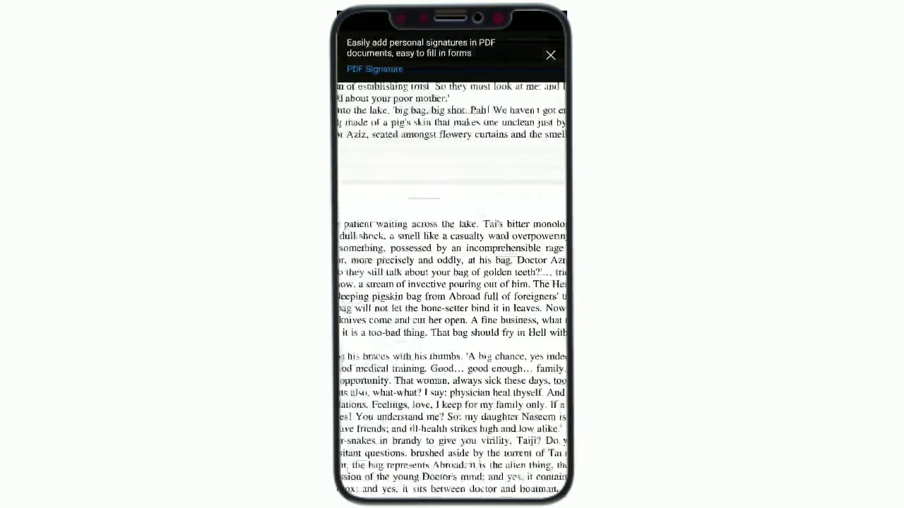
scroll(452, 282, up, 8)
scroll(452, 289, down, 10)
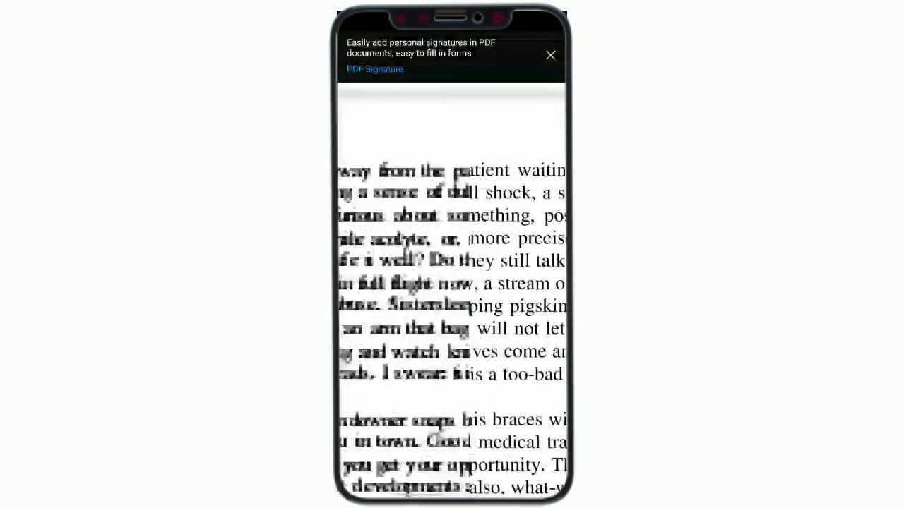
scroll(452, 283, down, 5)
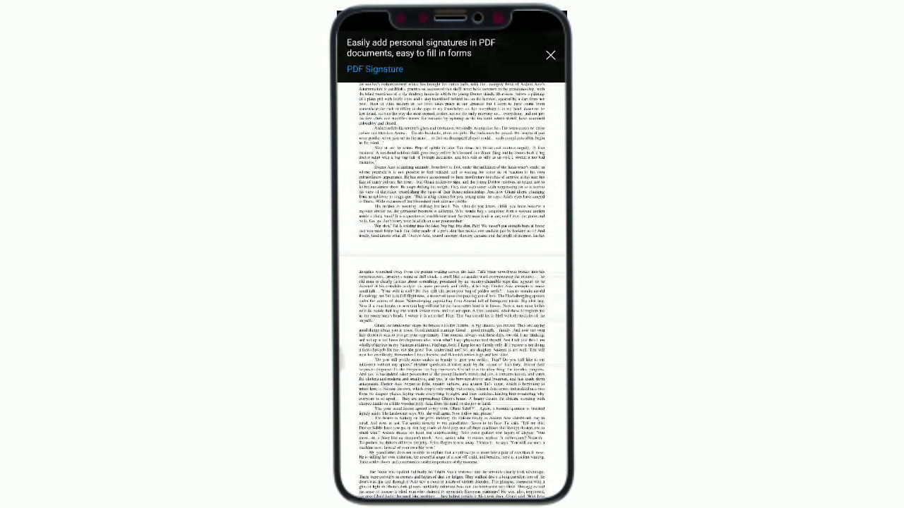
scroll(452, 282, up, 15)
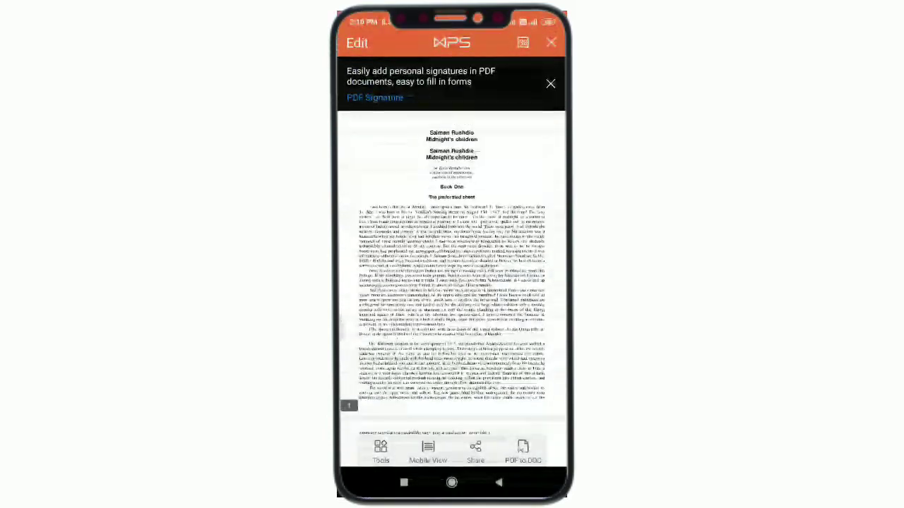
scroll(452, 282, down, 2)
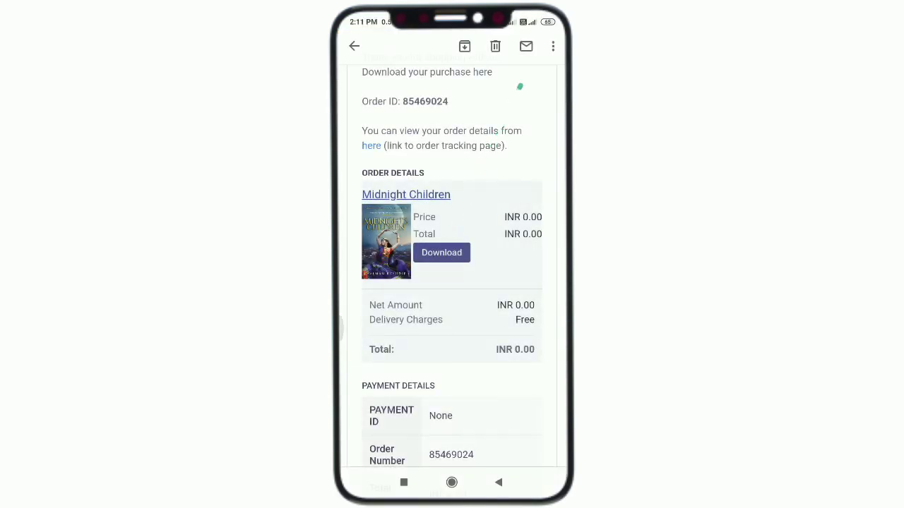
Retry the email's Download link and read the download-limit-exhausted message on the store page.
click(441, 252)
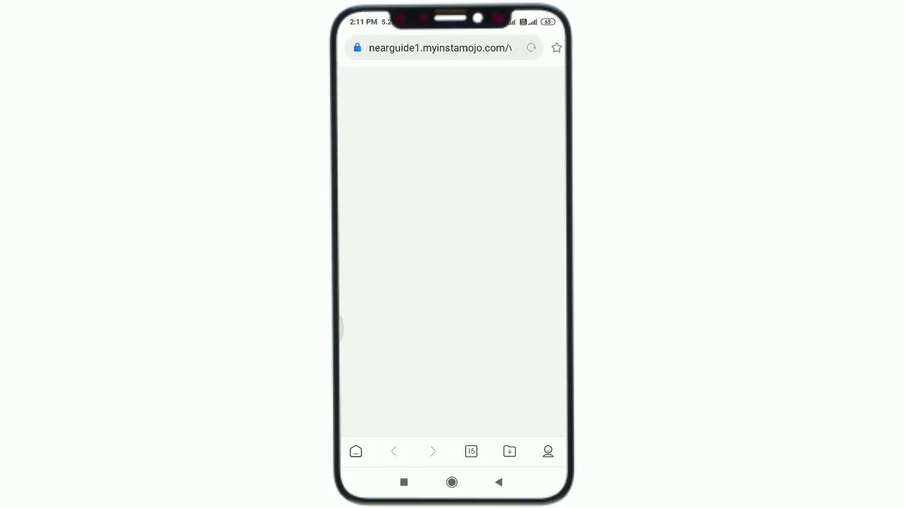
scroll(452, 252, down, 1)
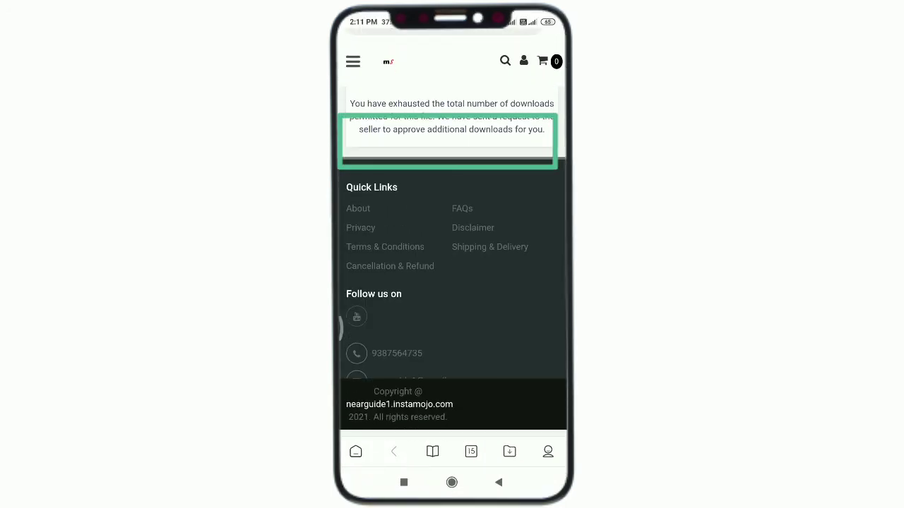
scroll(452, 233, up, 1)
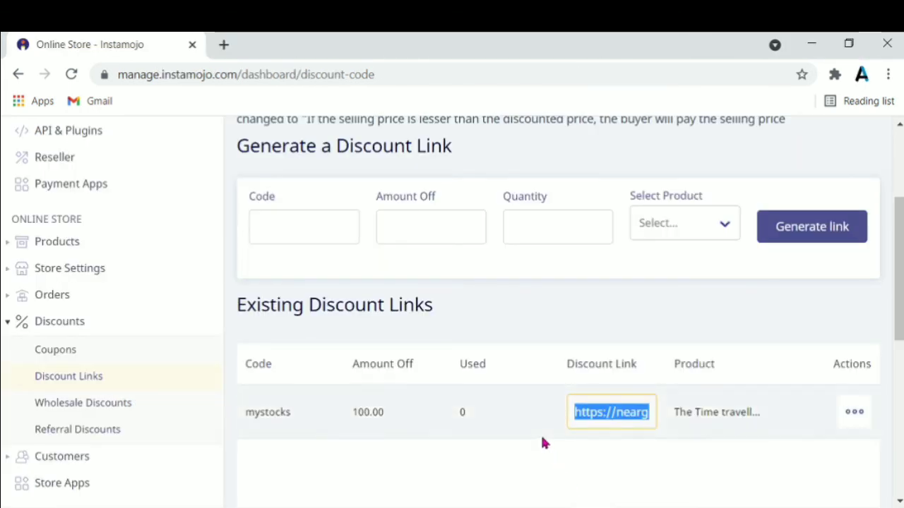
Start a new Digital File product from Add Product and scroll through its empty Details form.
scroll(542, 443, up, 3)
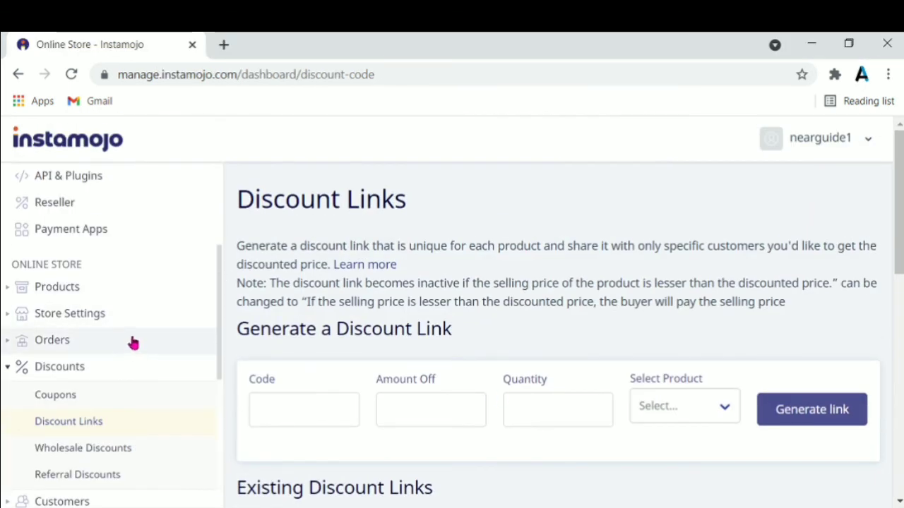
scroll(209, 315, up, 3)
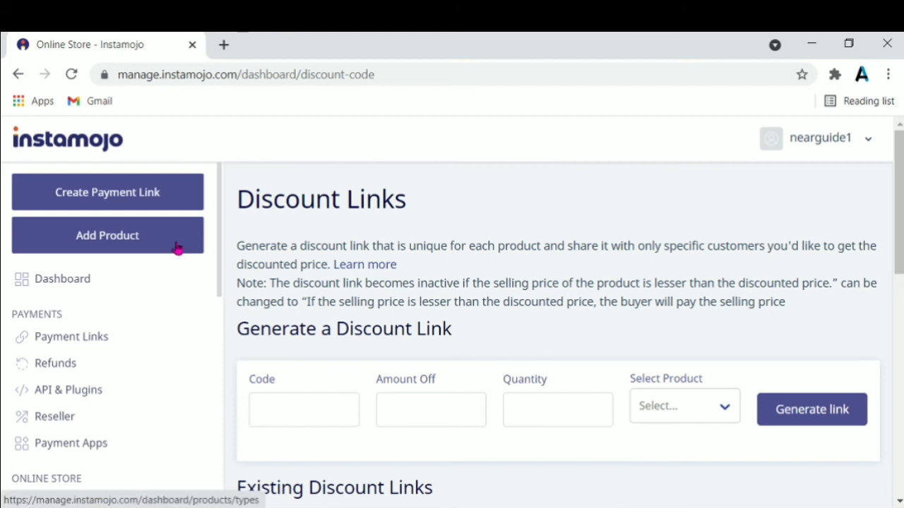
click(177, 247)
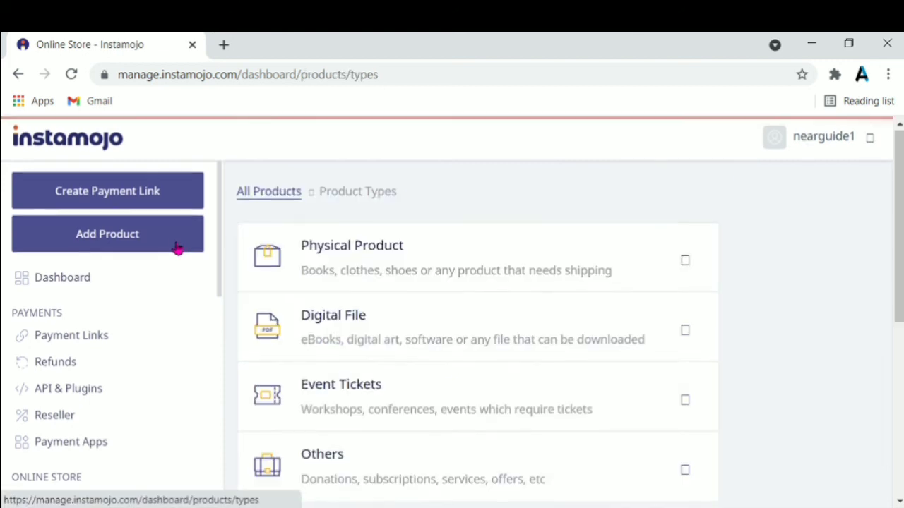
click(414, 329)
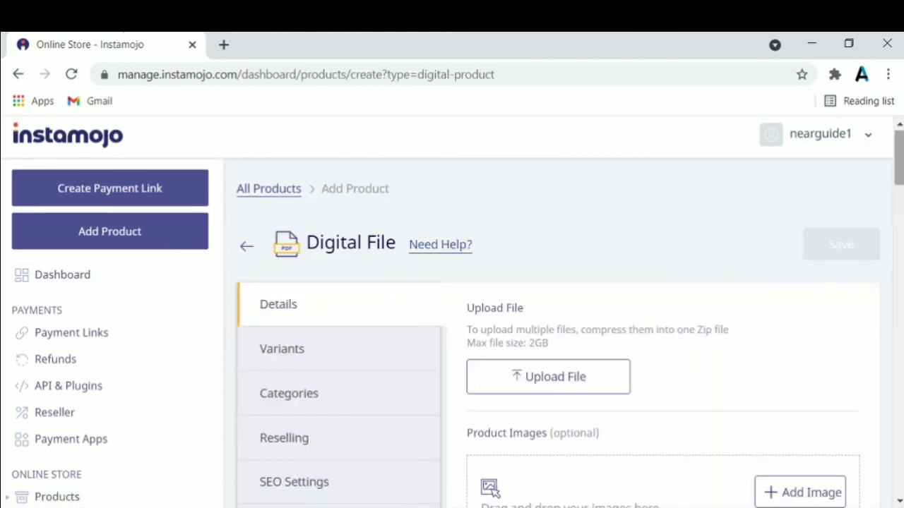
scroll(558, 318, down, 5)
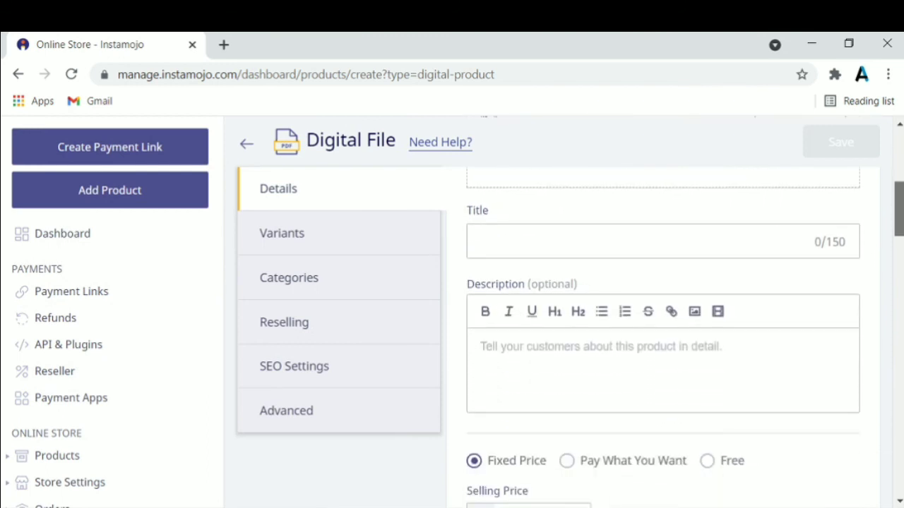
scroll(664, 337, down, 4)
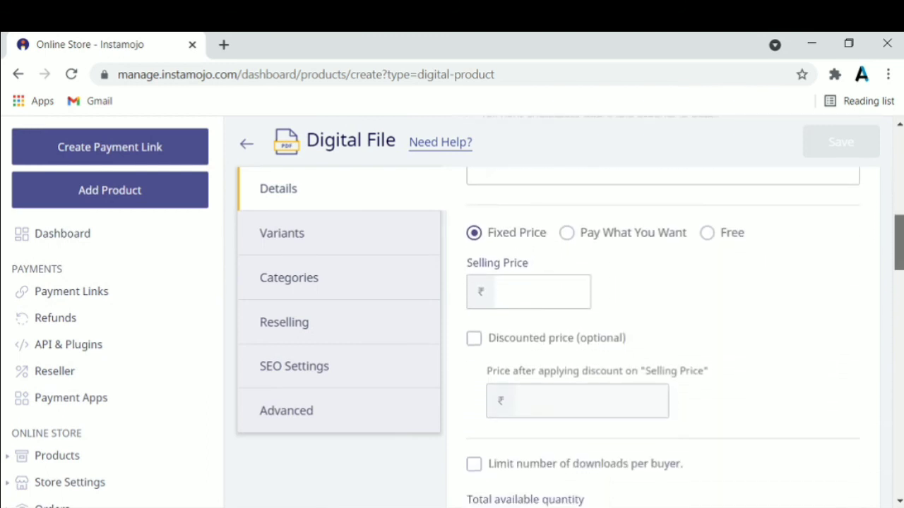